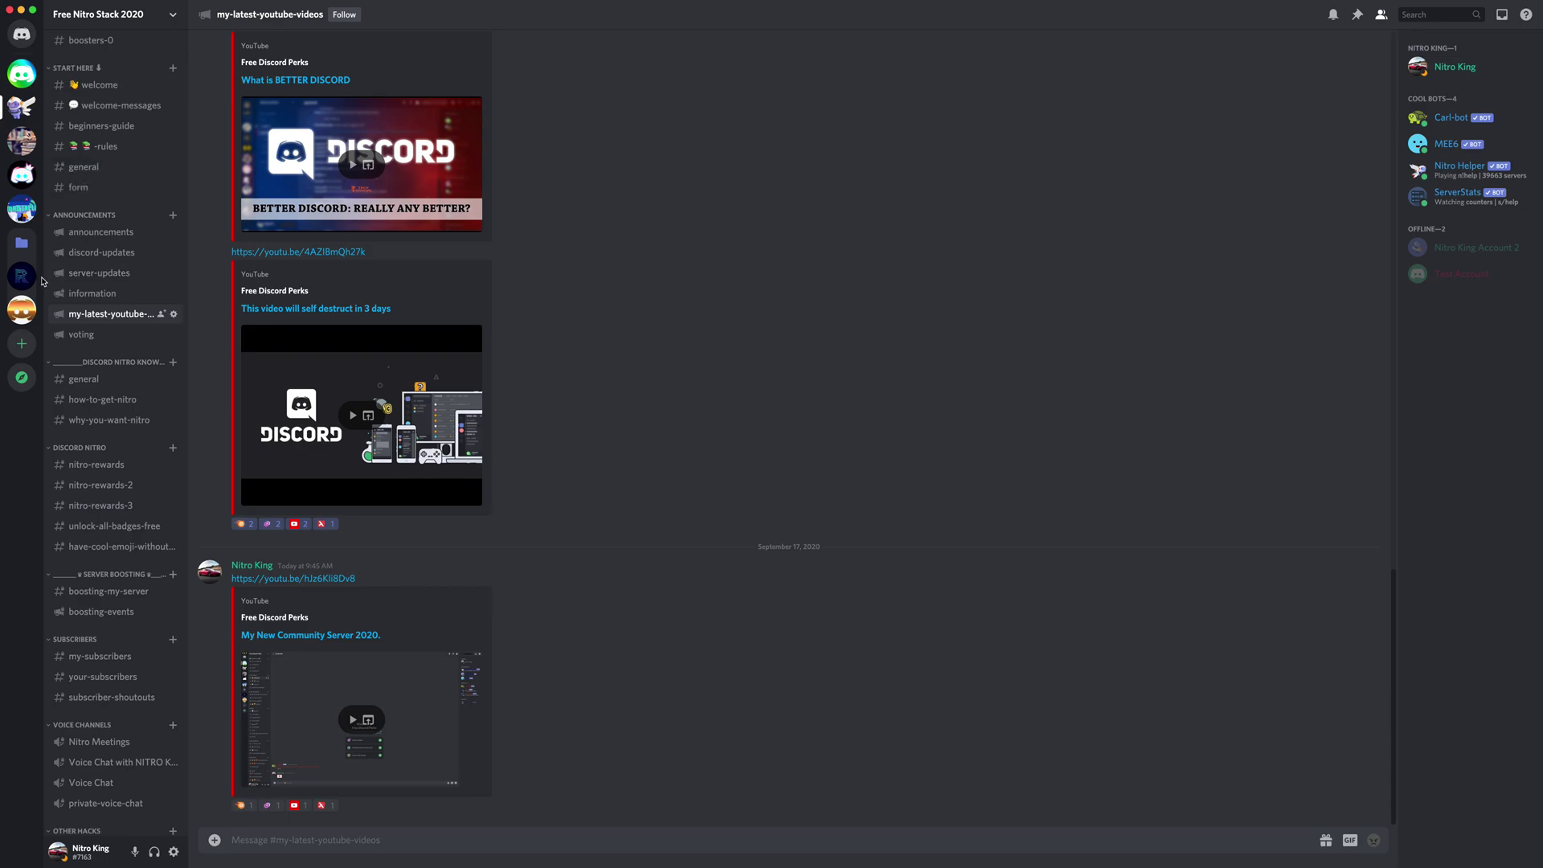
Compare the channel types offered when creating a channel in RC Server and in Free Discord Perks
left_click(22, 309)
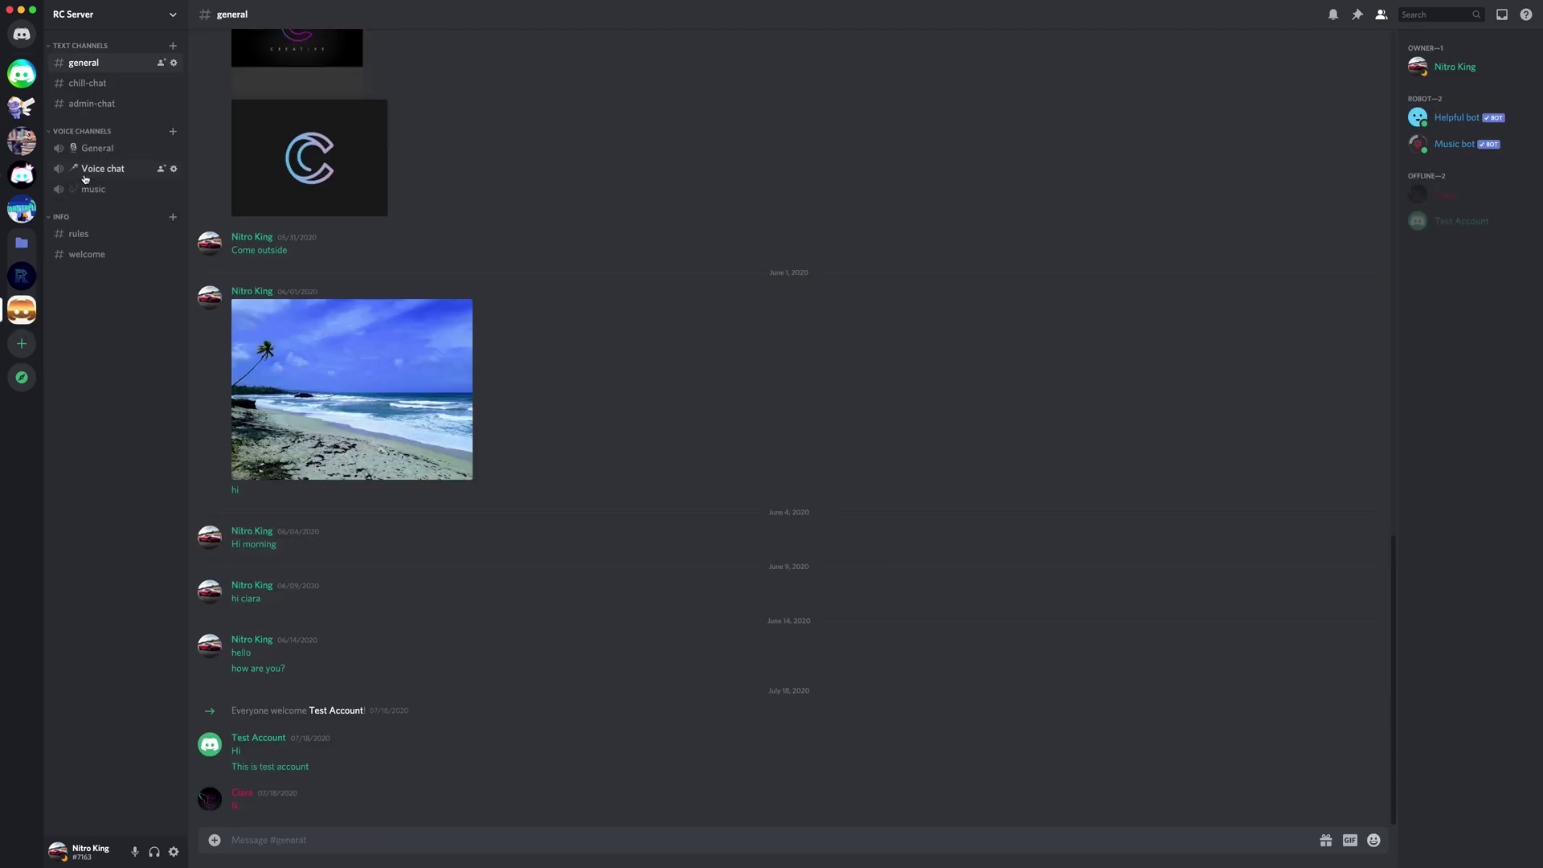
left_click(173, 131)
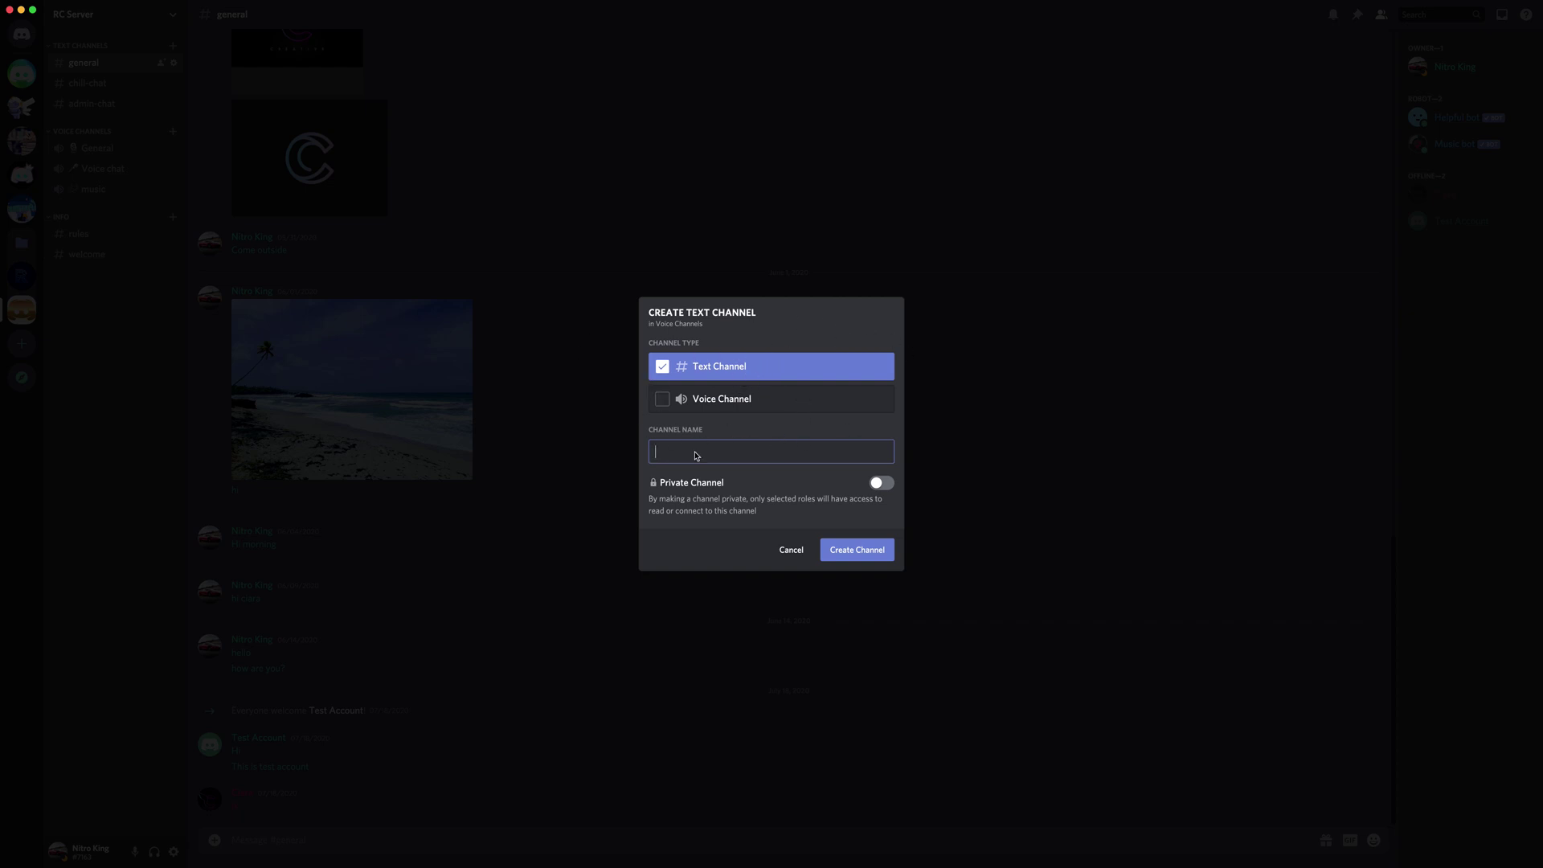
left_click(791, 549)
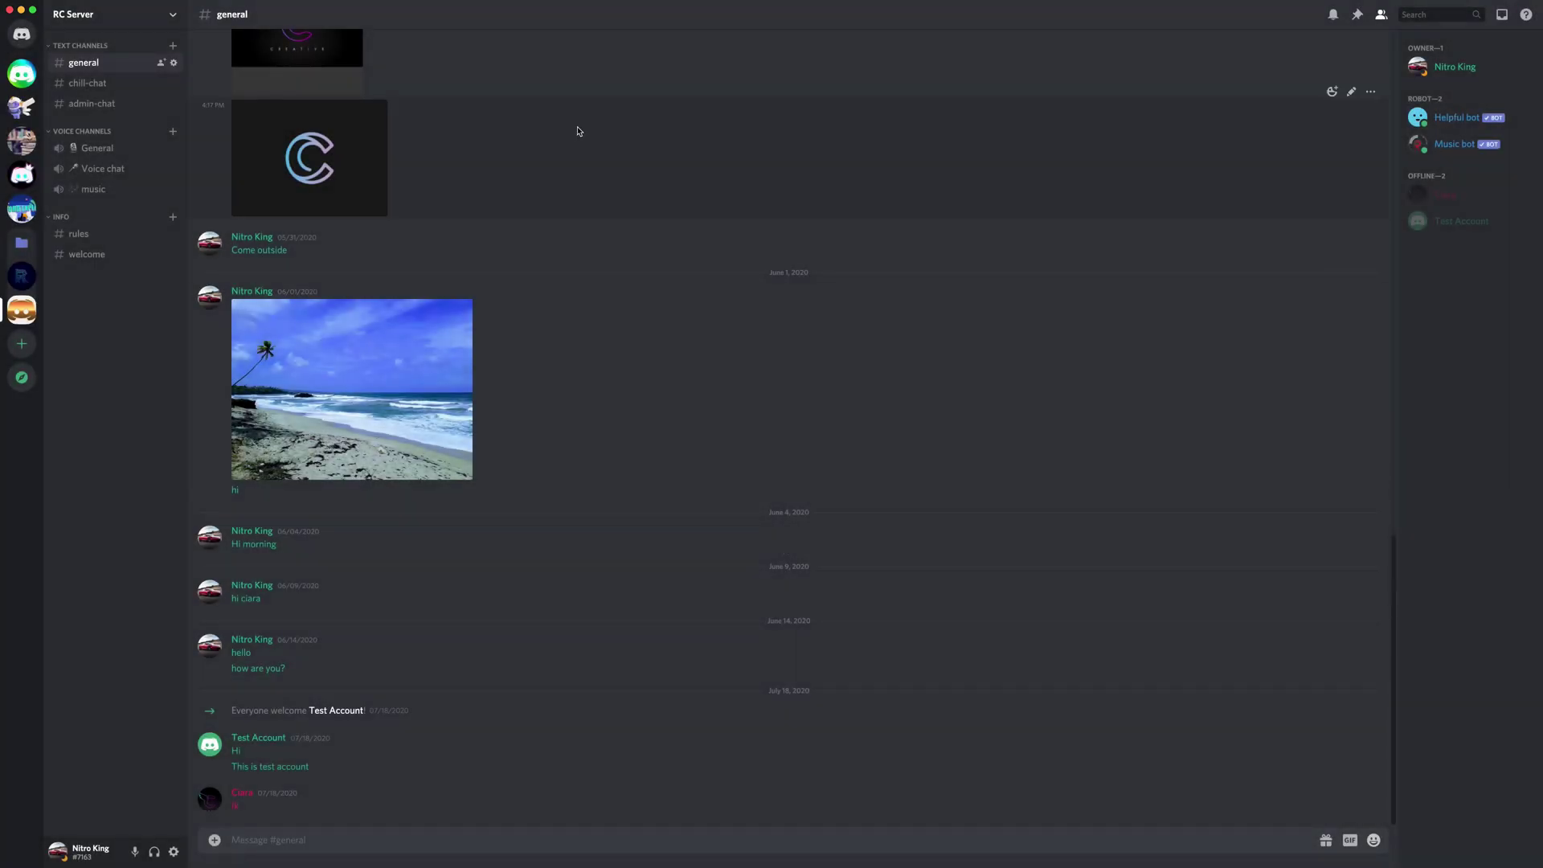
left_click(22, 73)
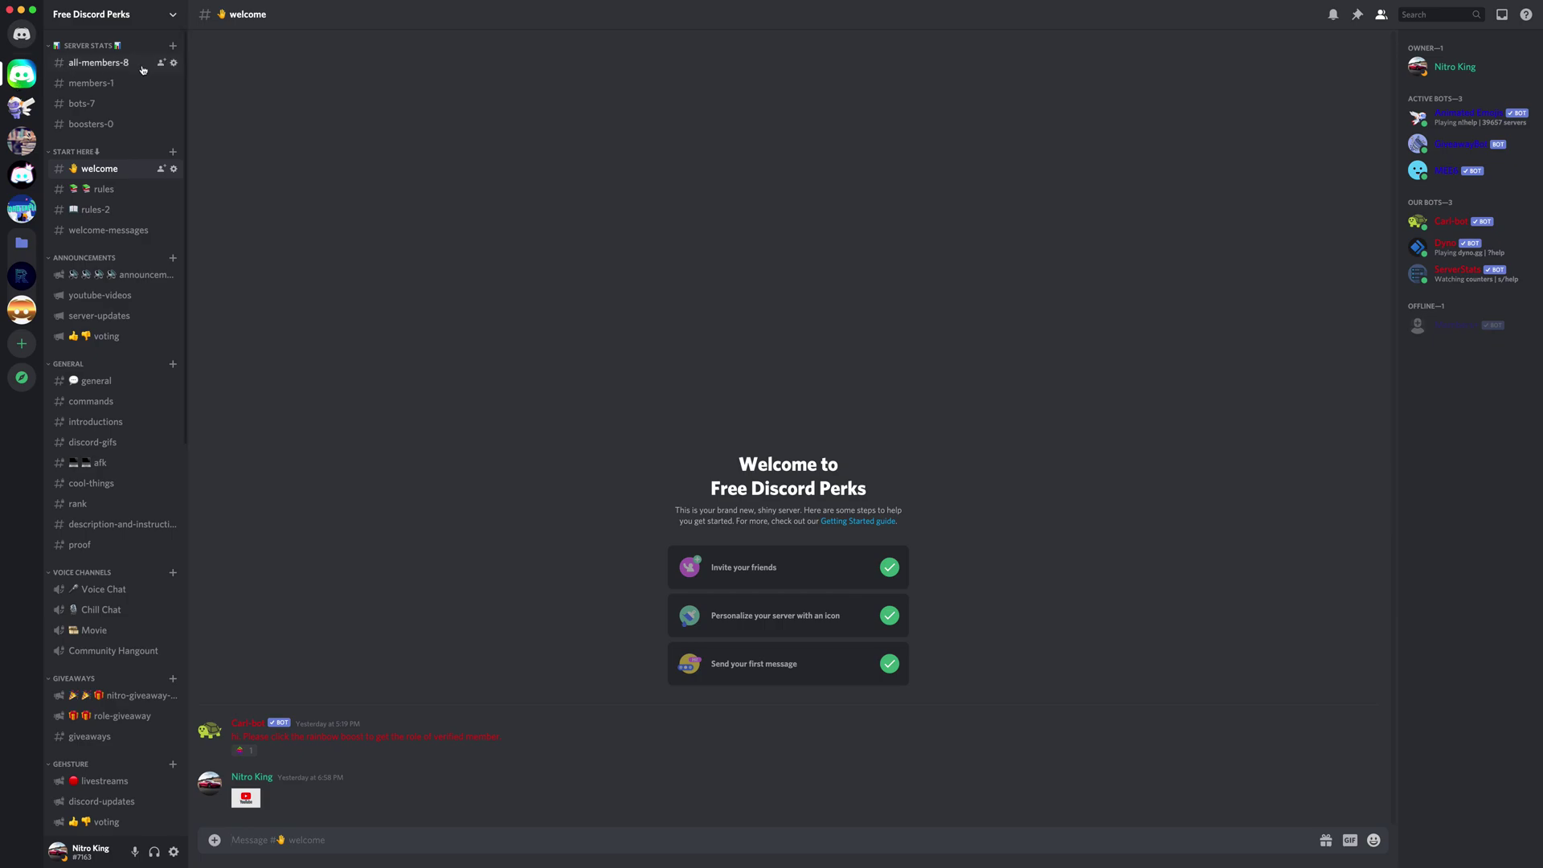
left_click(173, 45)
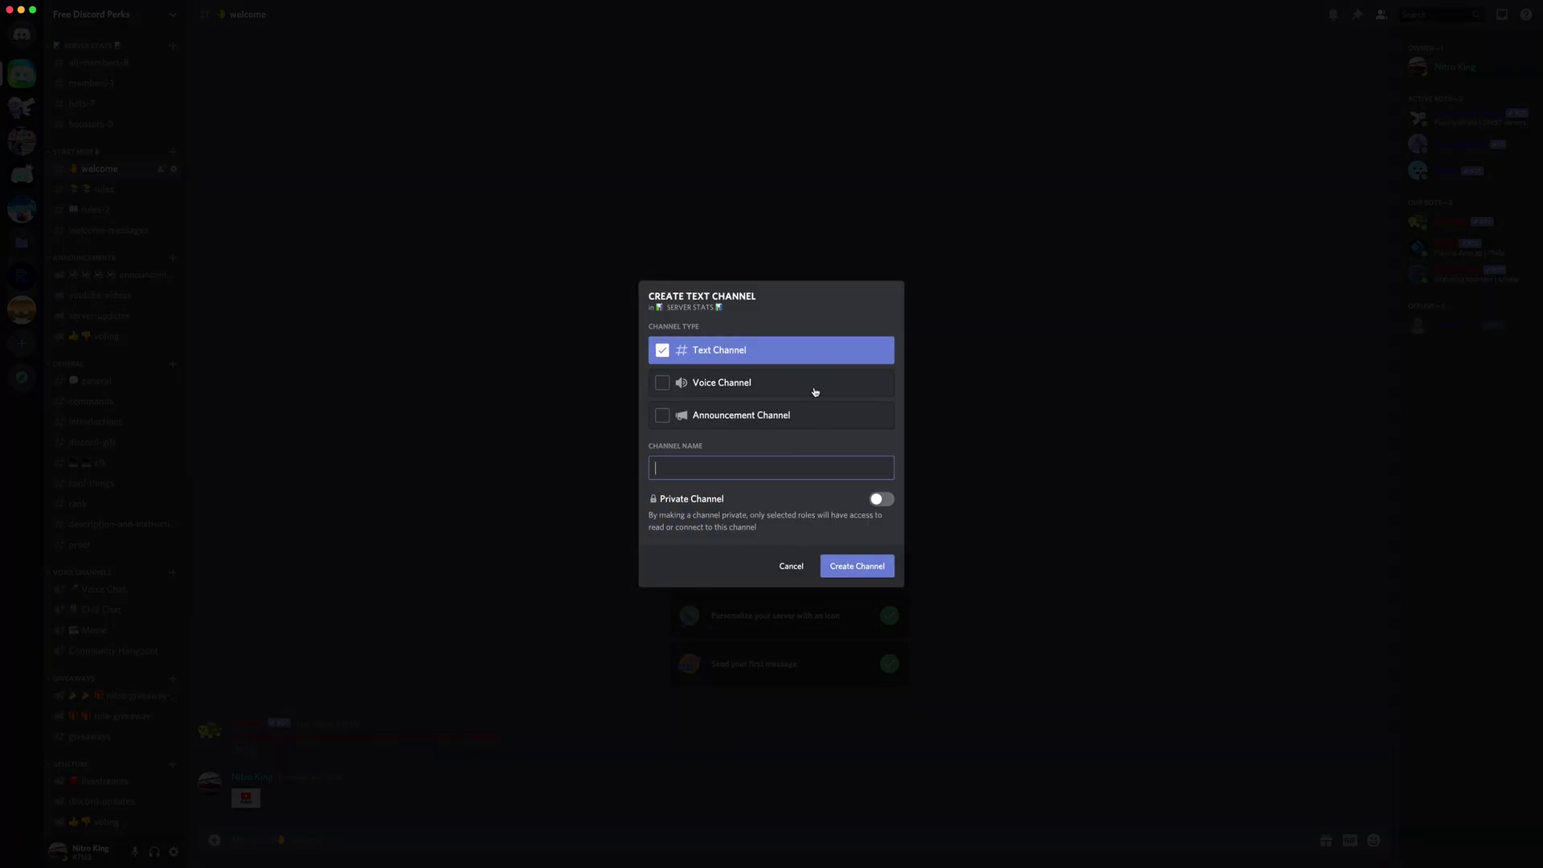
left_click(781, 564)
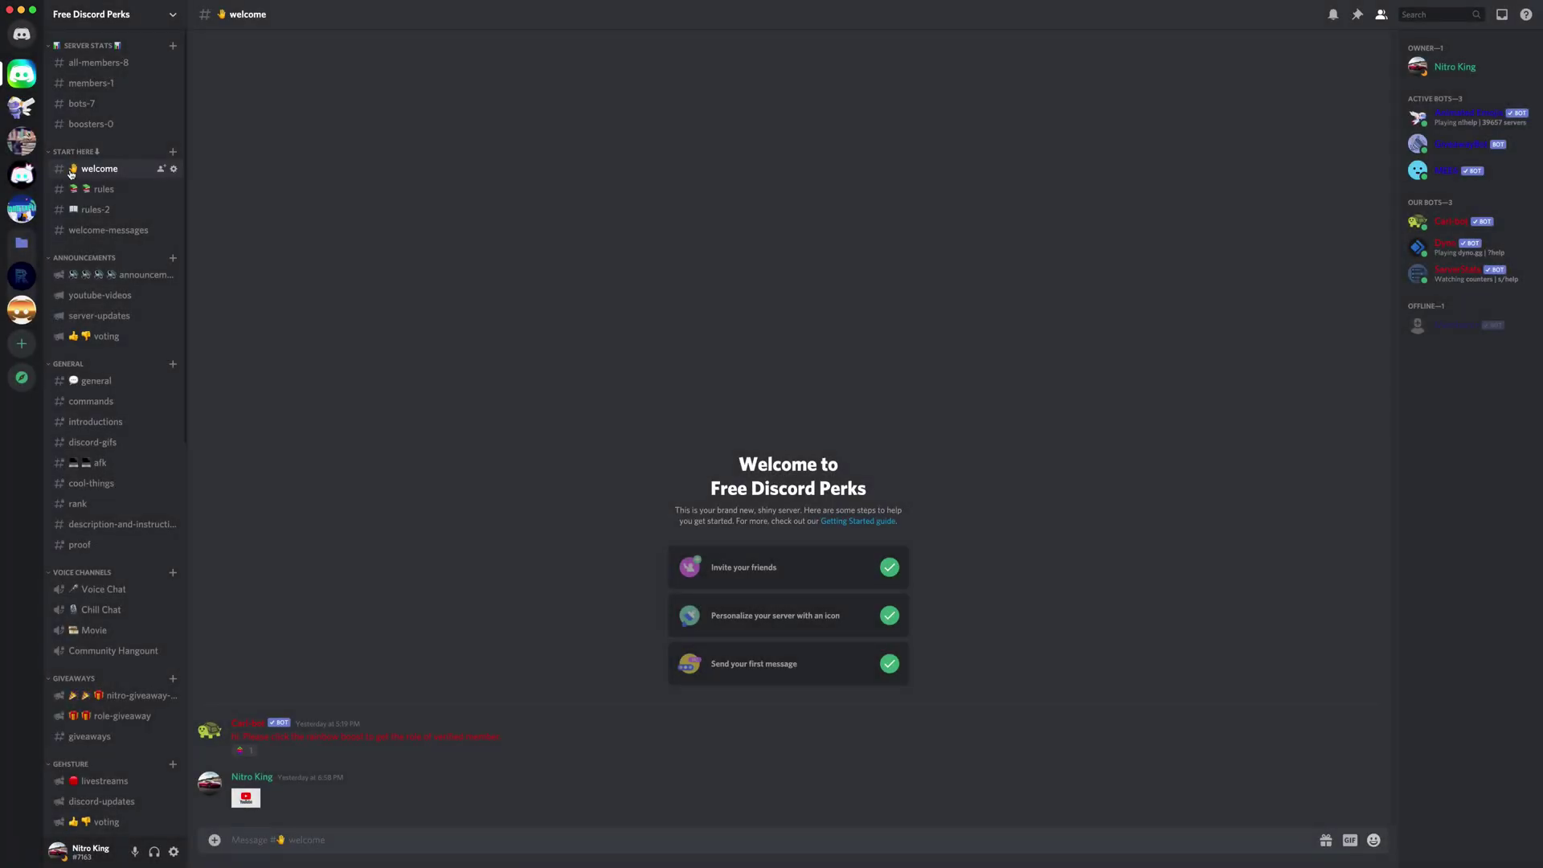
Create a new server named Test Server
left_click(22, 343)
left_click(694, 363)
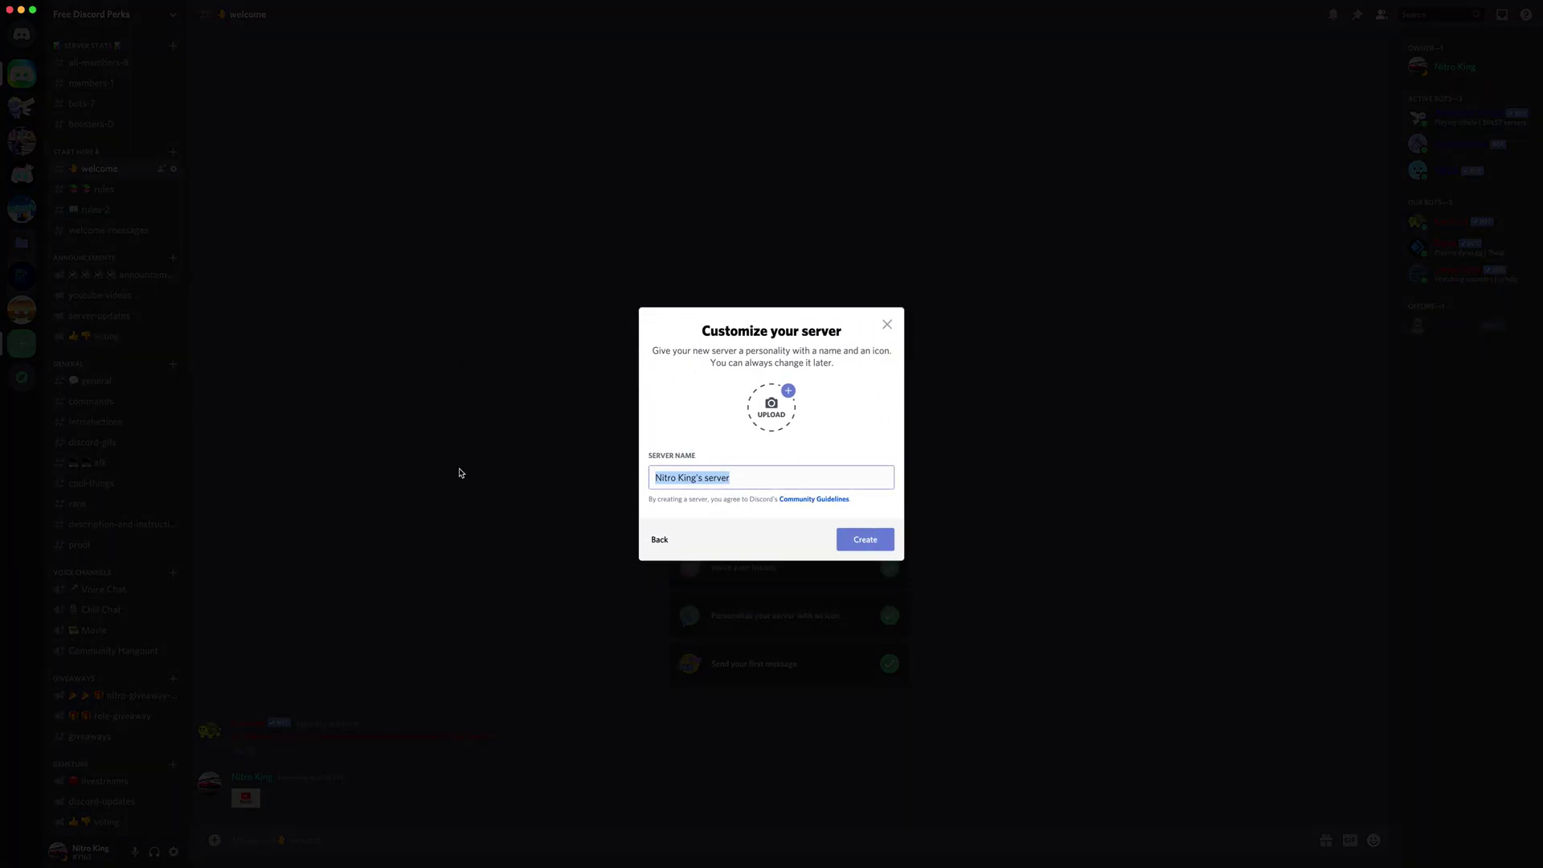
type("Te")
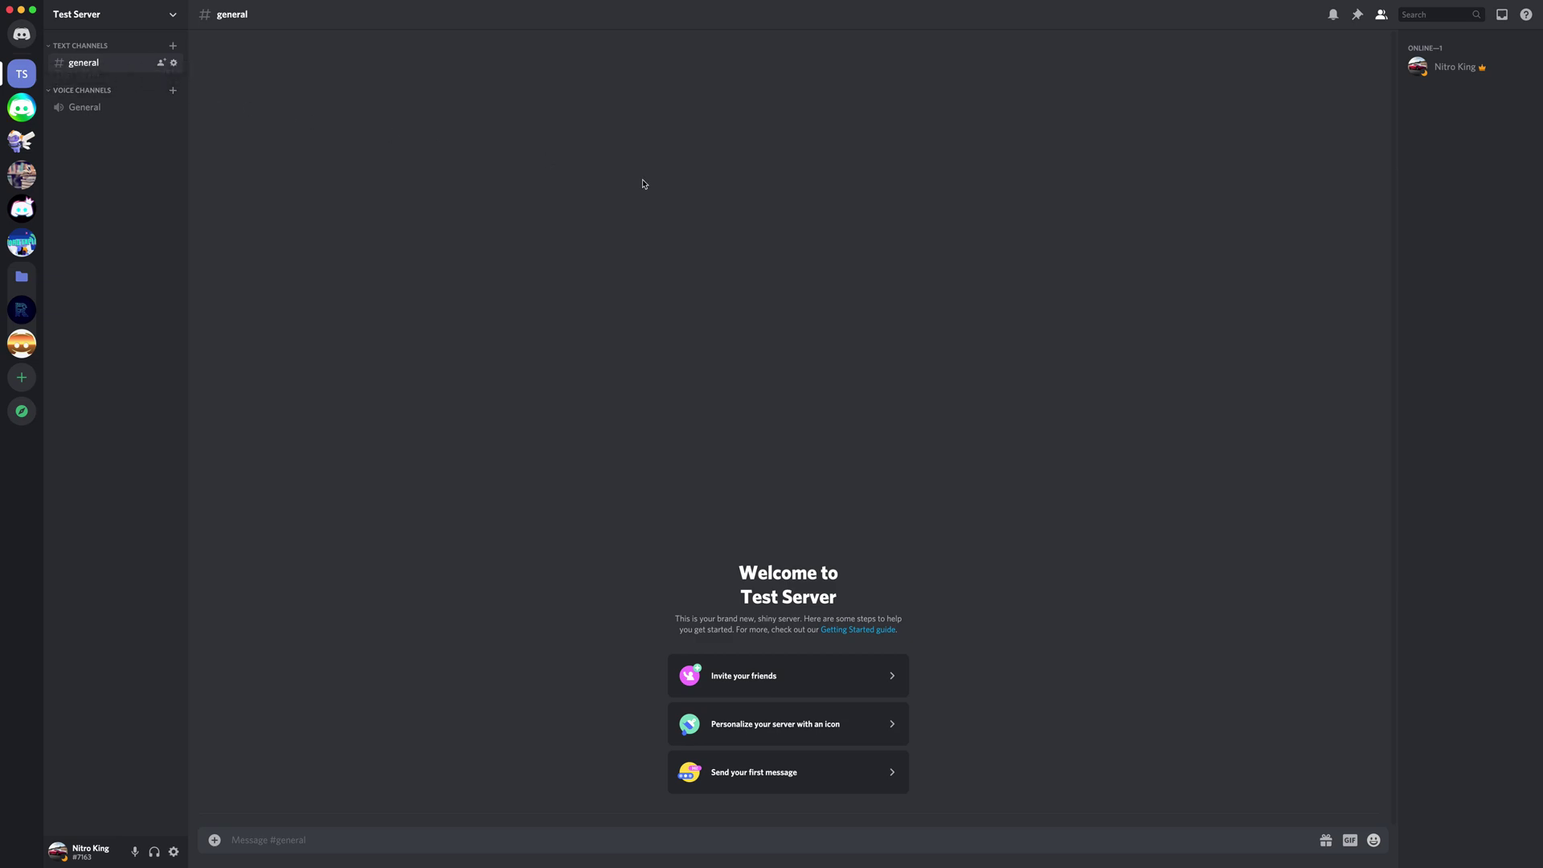
Create a text channel named test-1 in the Text Channels category
left_click(173, 45)
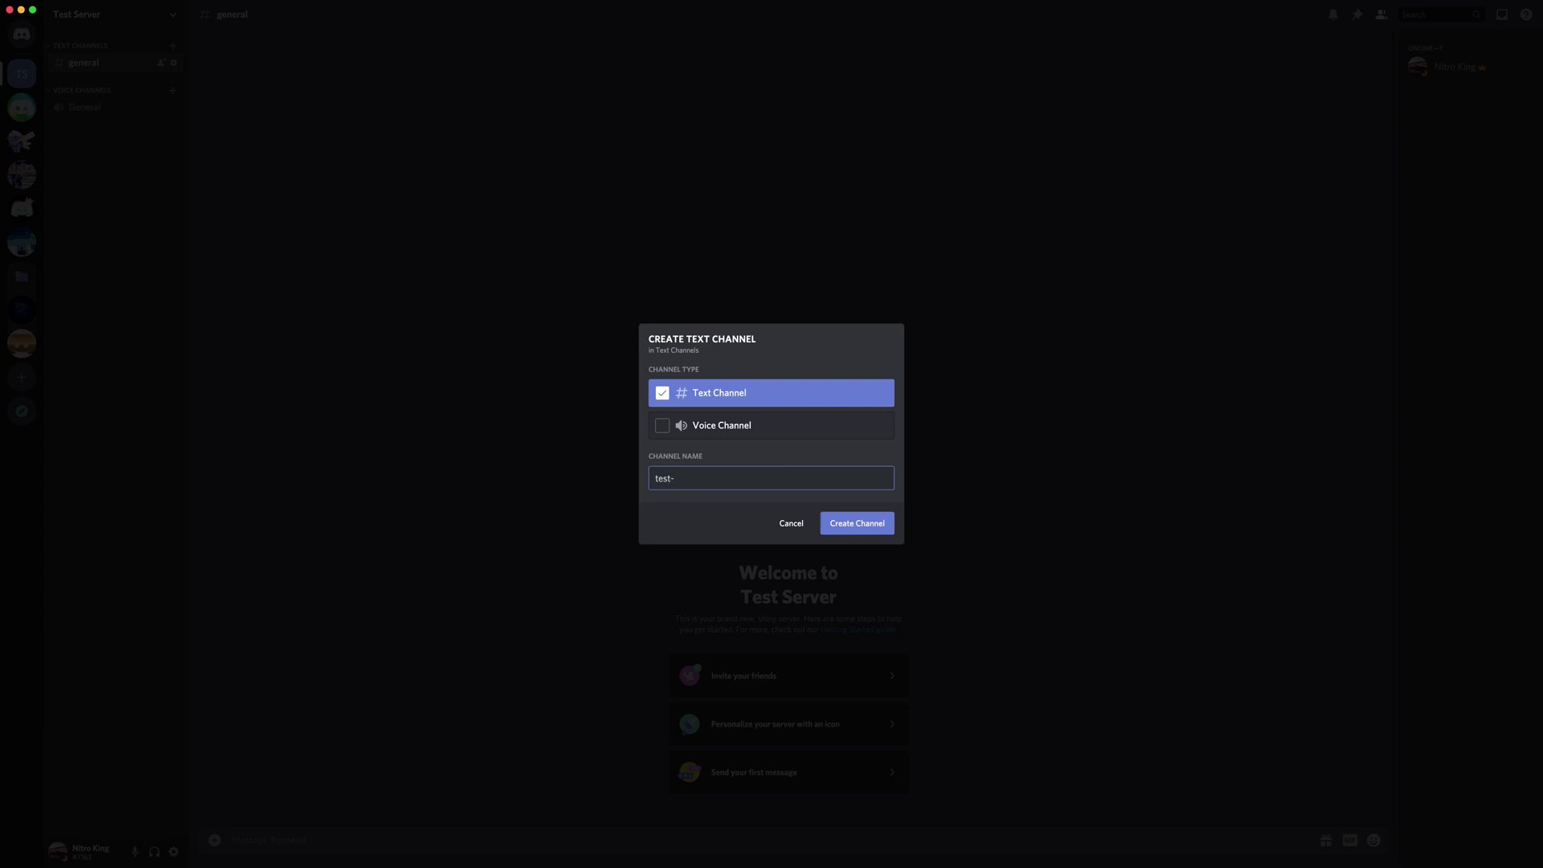
type("test-1")
key("Return")
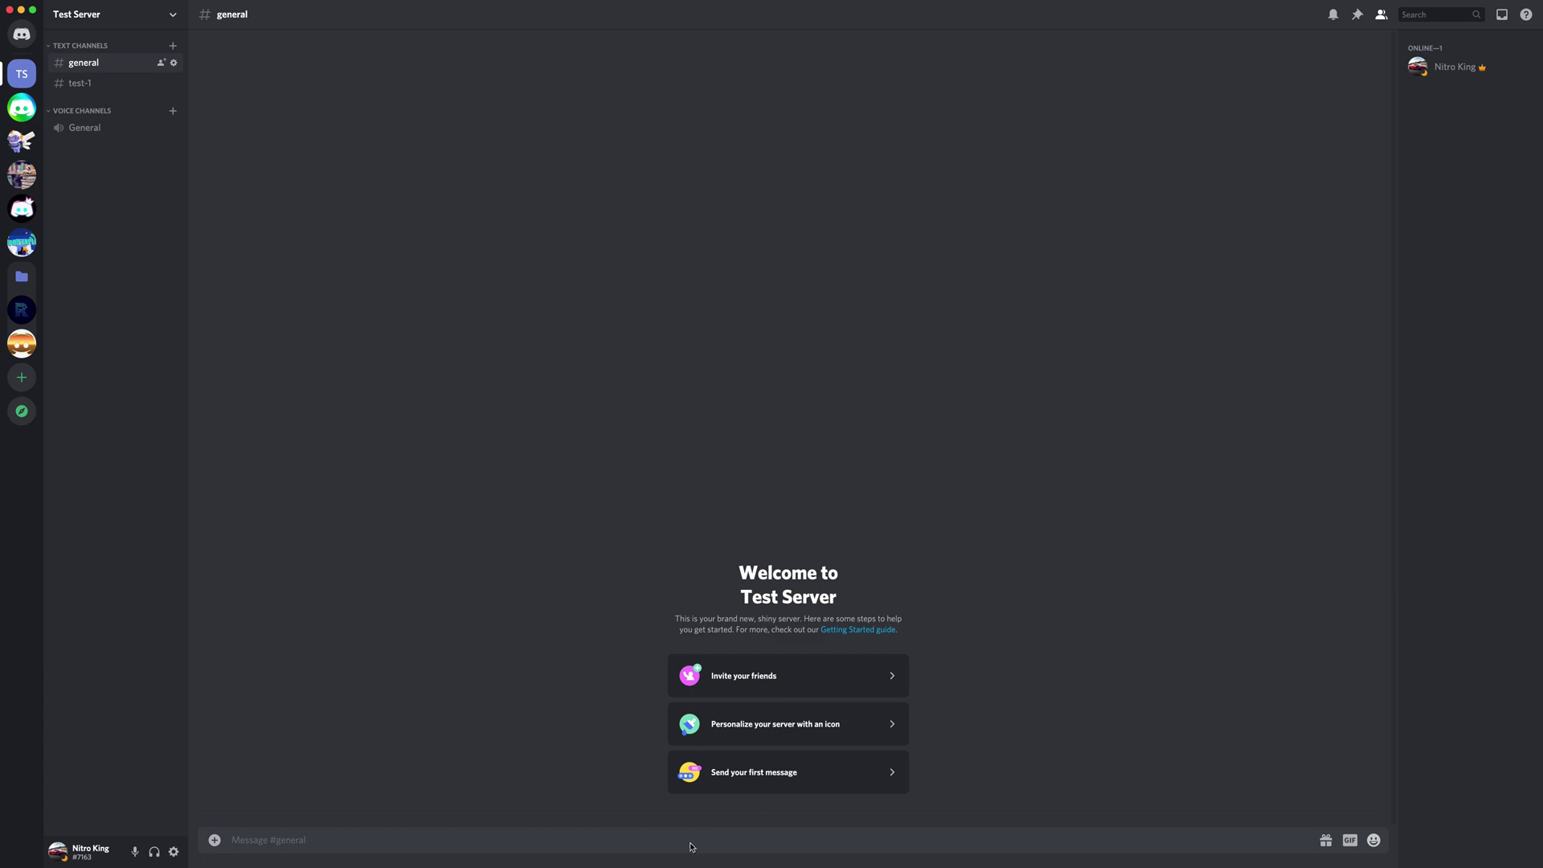
Send a series of short test messages in the general channel, starting with "Hi" and ending with "bg\"
type("Hi")
key("Return")
type("Hi")
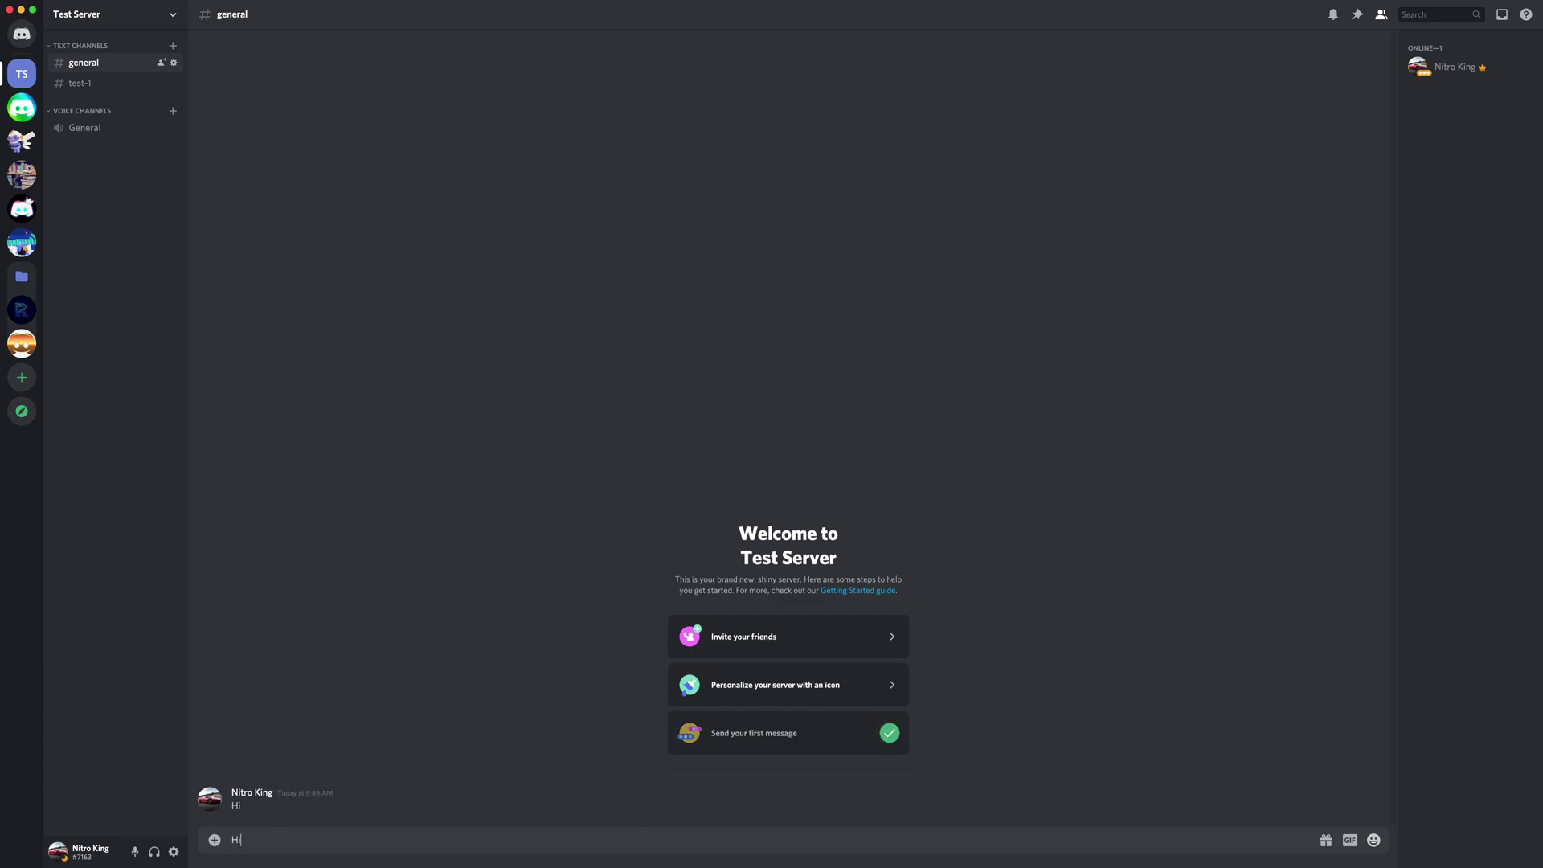
key("Return")
type("'HI")
key("Return")
type("Hljjbw")
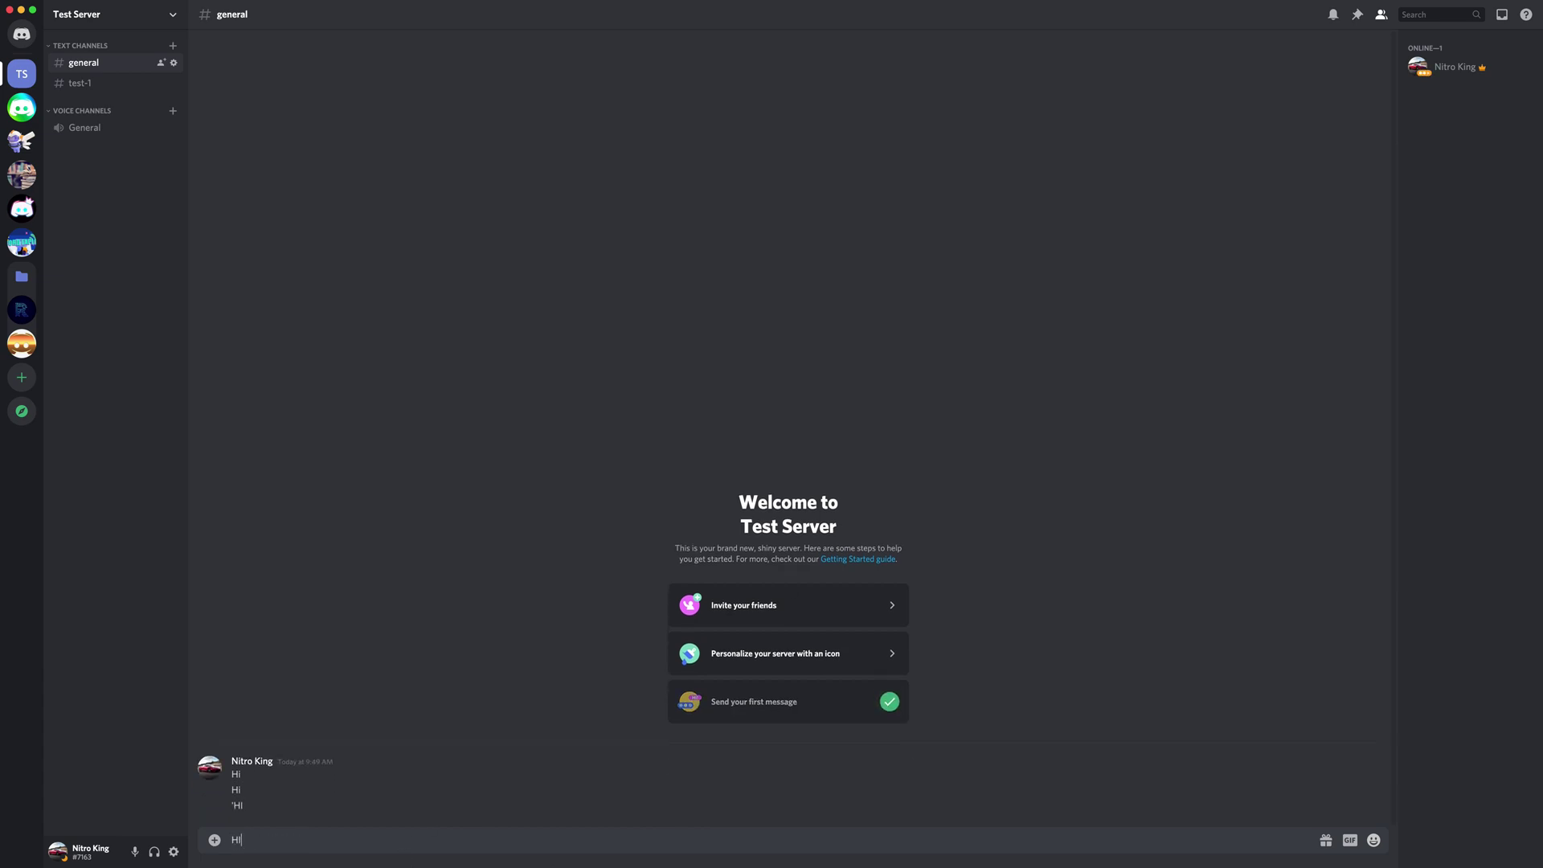
key("Return")
type("fv'")
key("Return")
type("df'")
key("Return")
type("df\\")
key("Return")
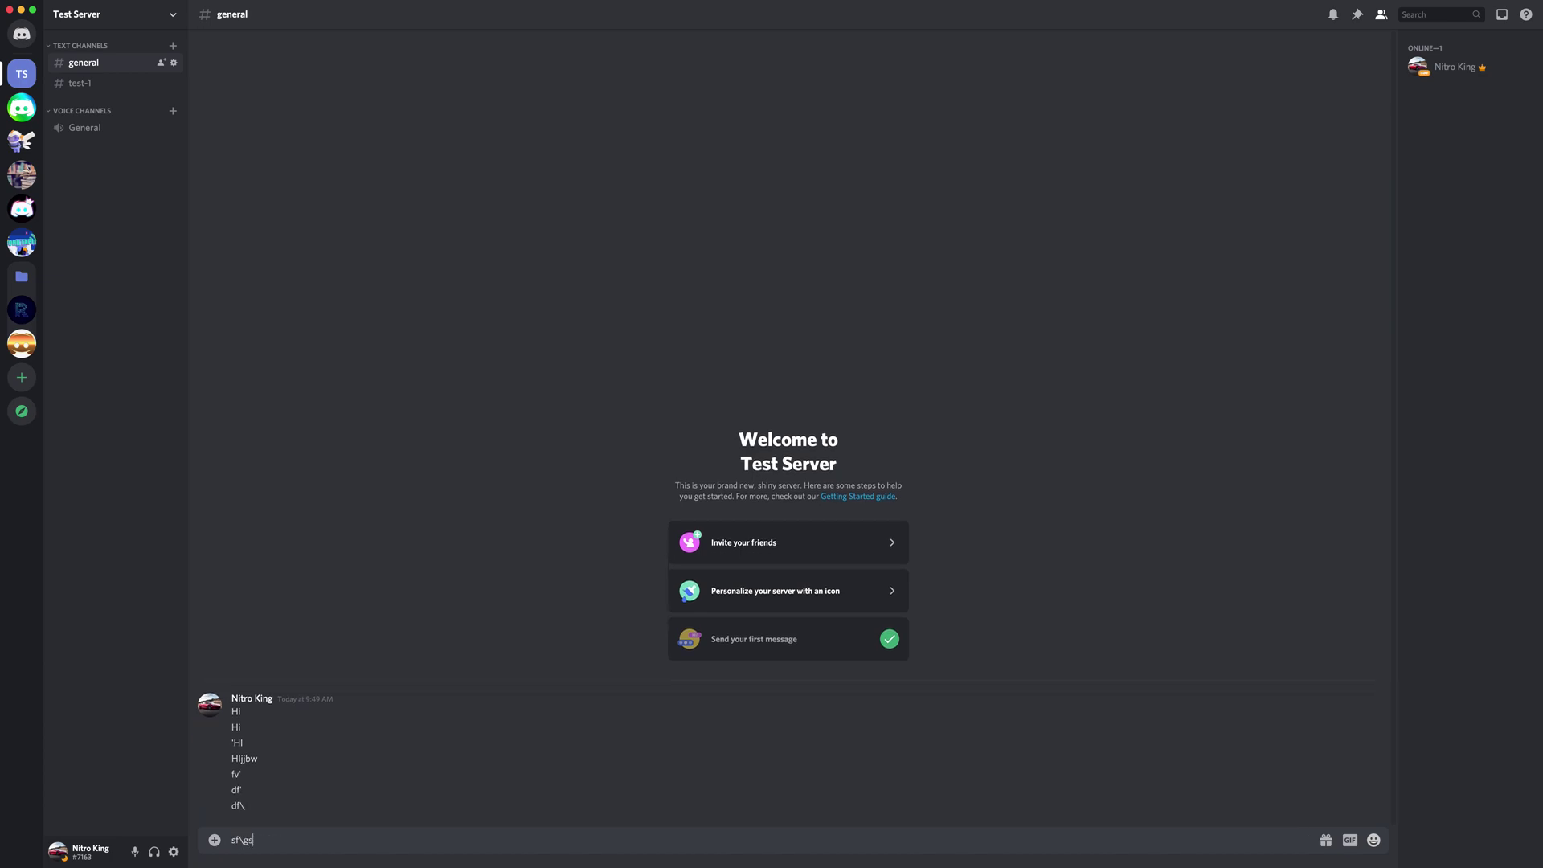
type("sf\\gs dsf sf\\")
key("Return")
type("e\\bv")
key("Return")
type("w")
key("Return")
type("bg\\")
key("Return")
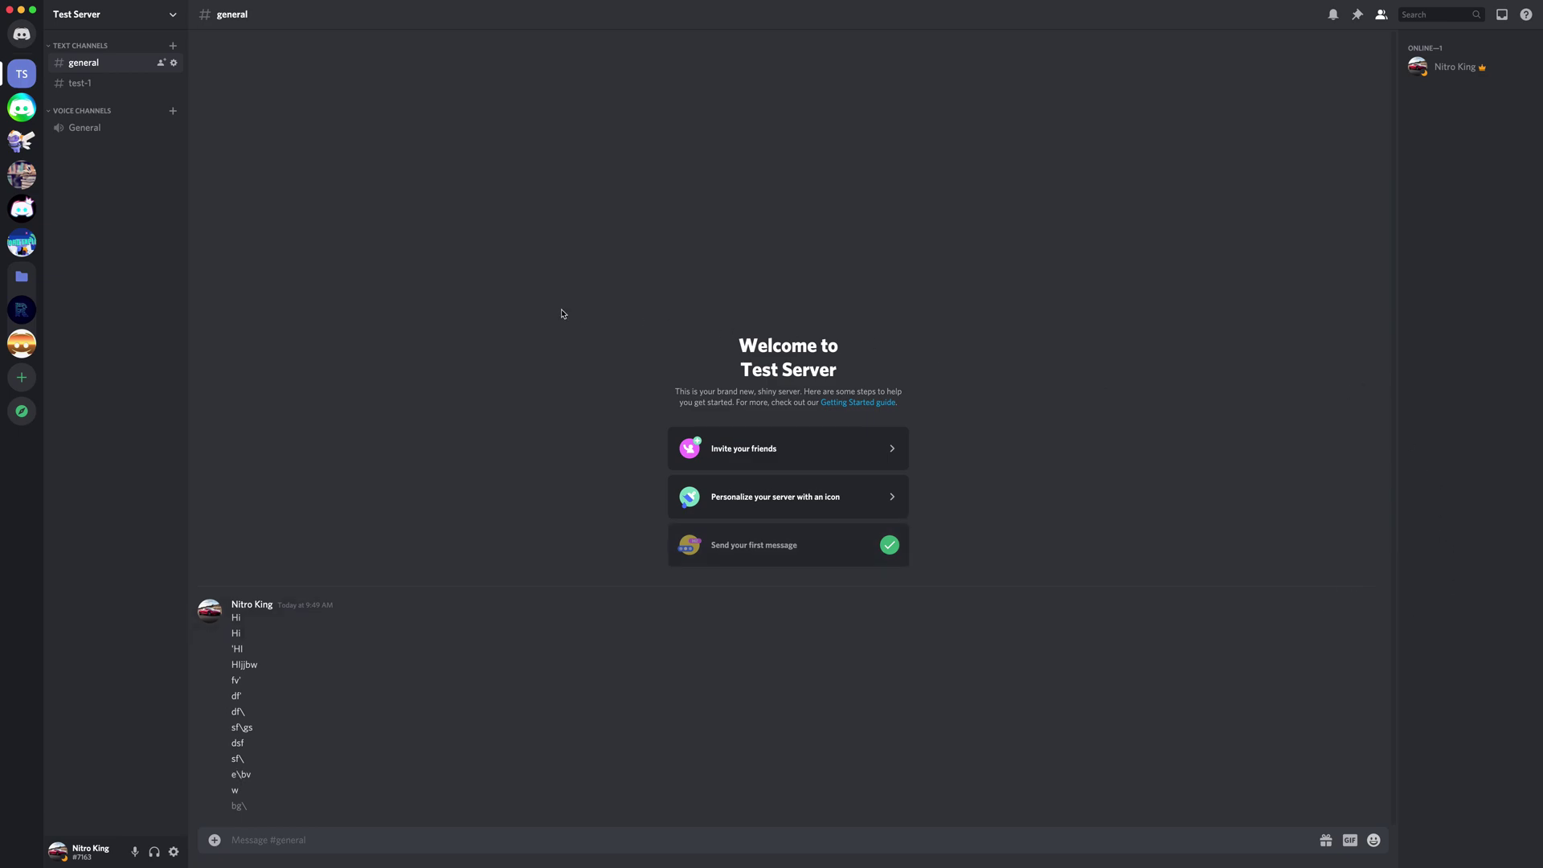
Start the Community setup for Test Server and enable the verified email requirement and media content scanning for all members
left_click(131, 20)
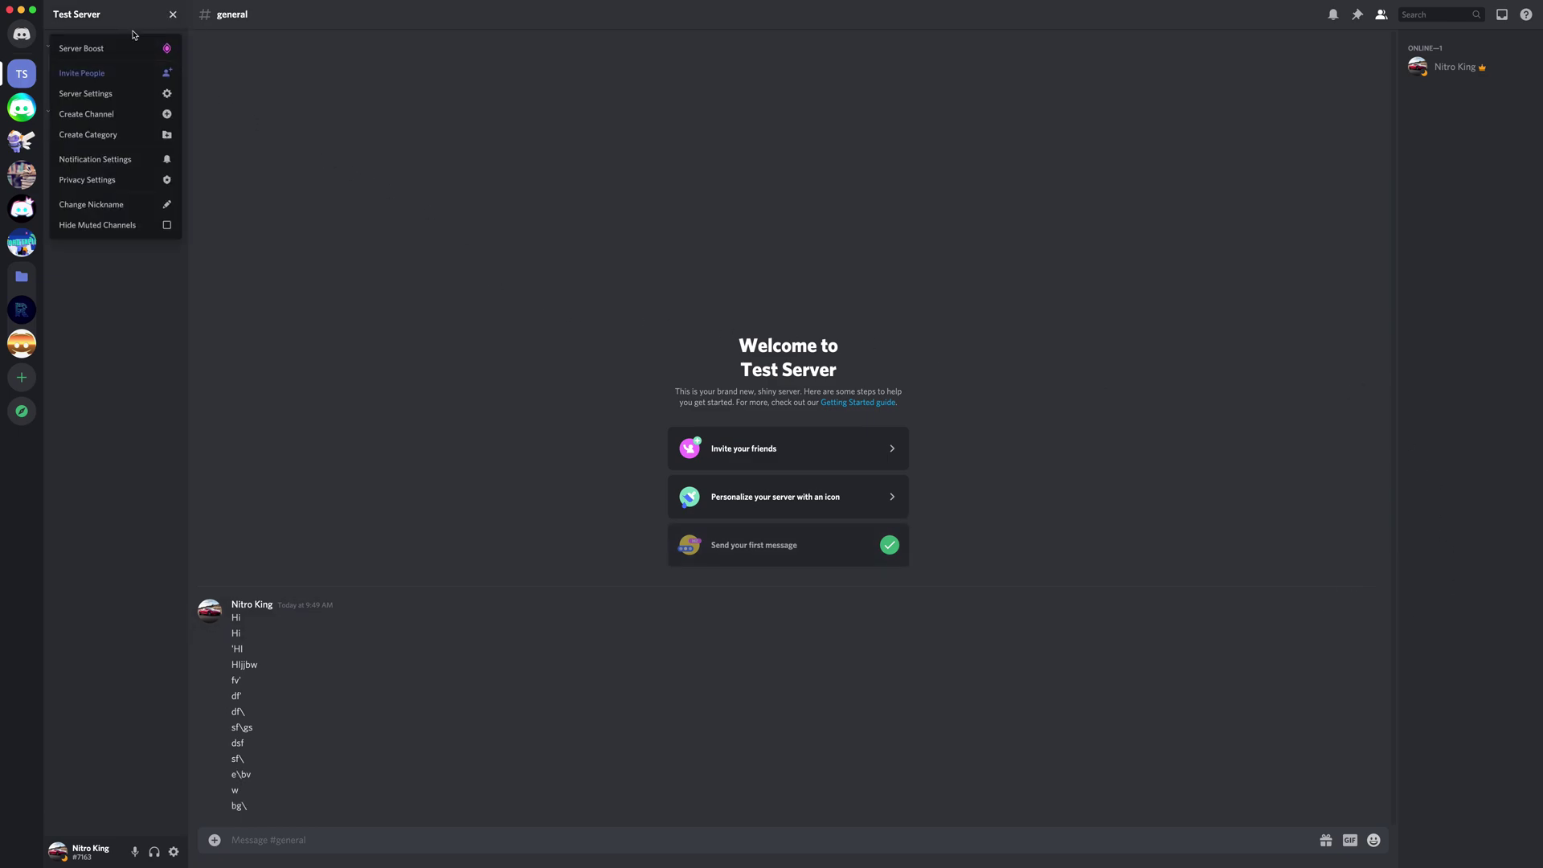
left_click(156, 94)
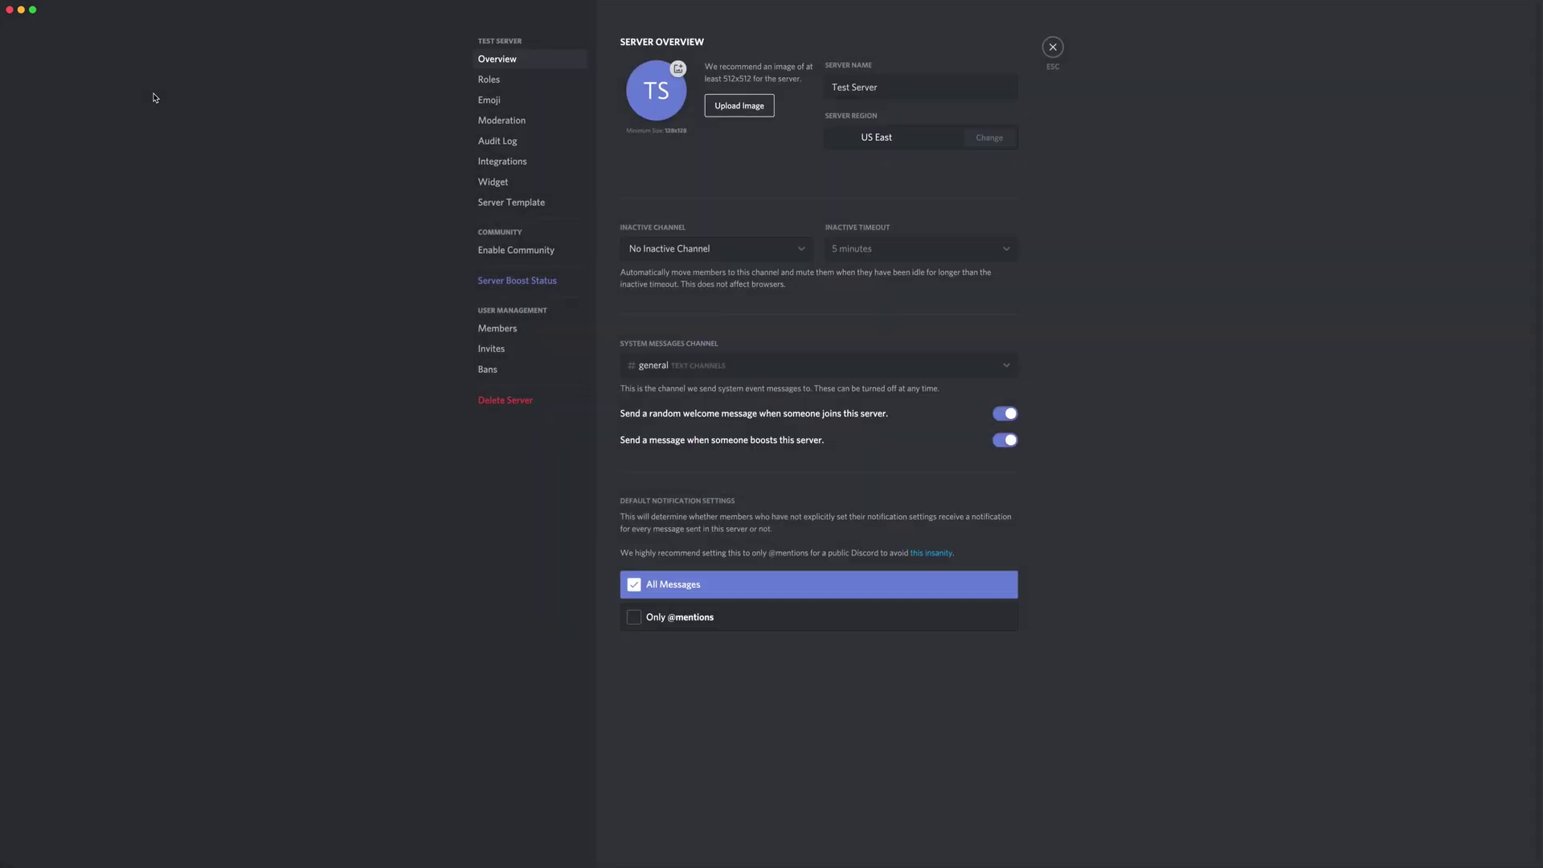
left_click(531, 250)
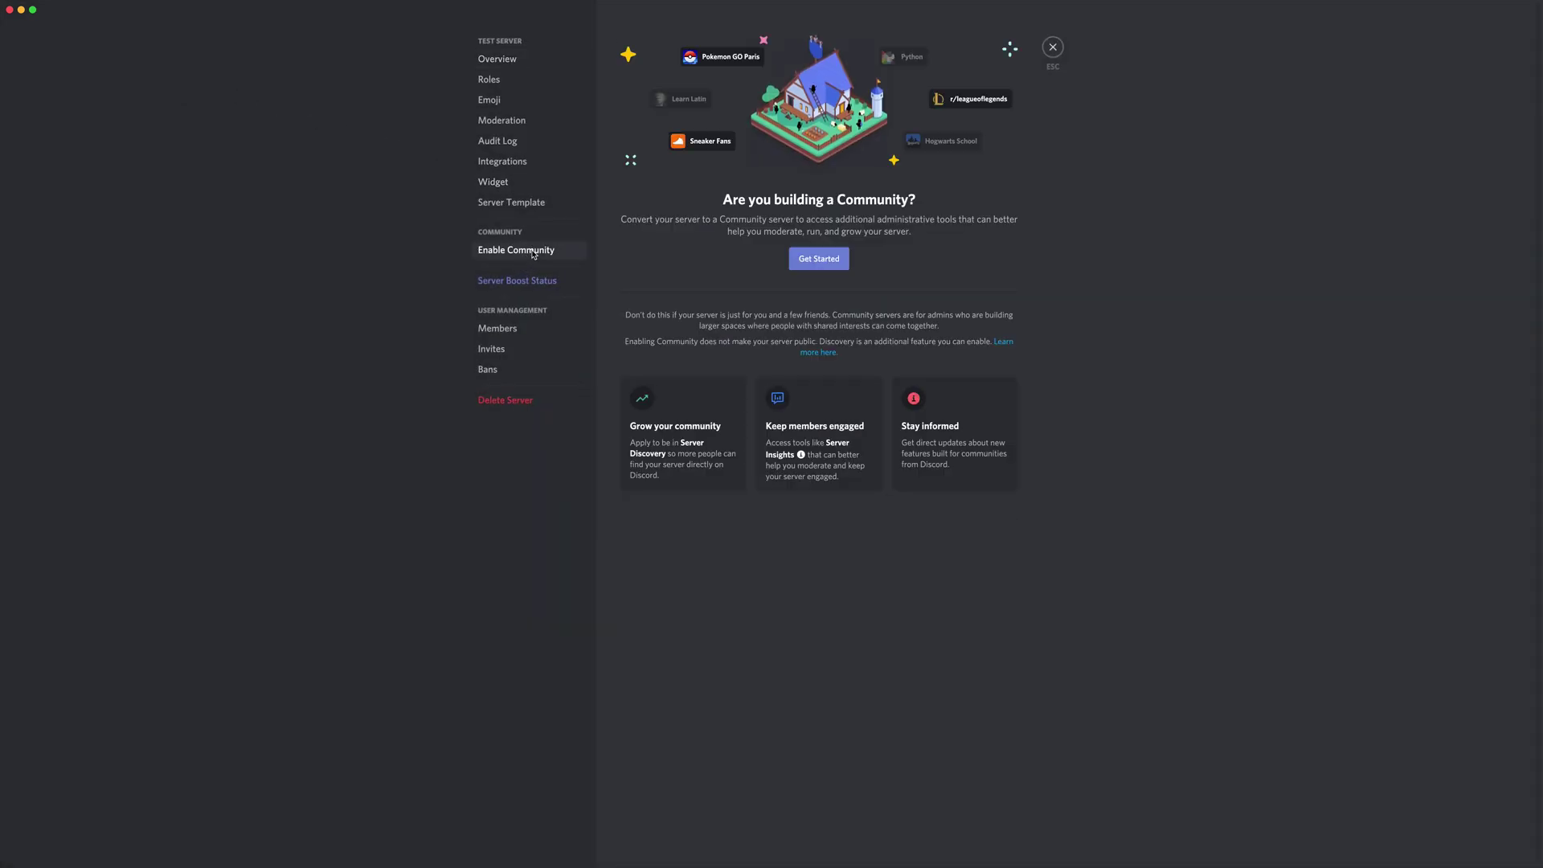
left_click(823, 260)
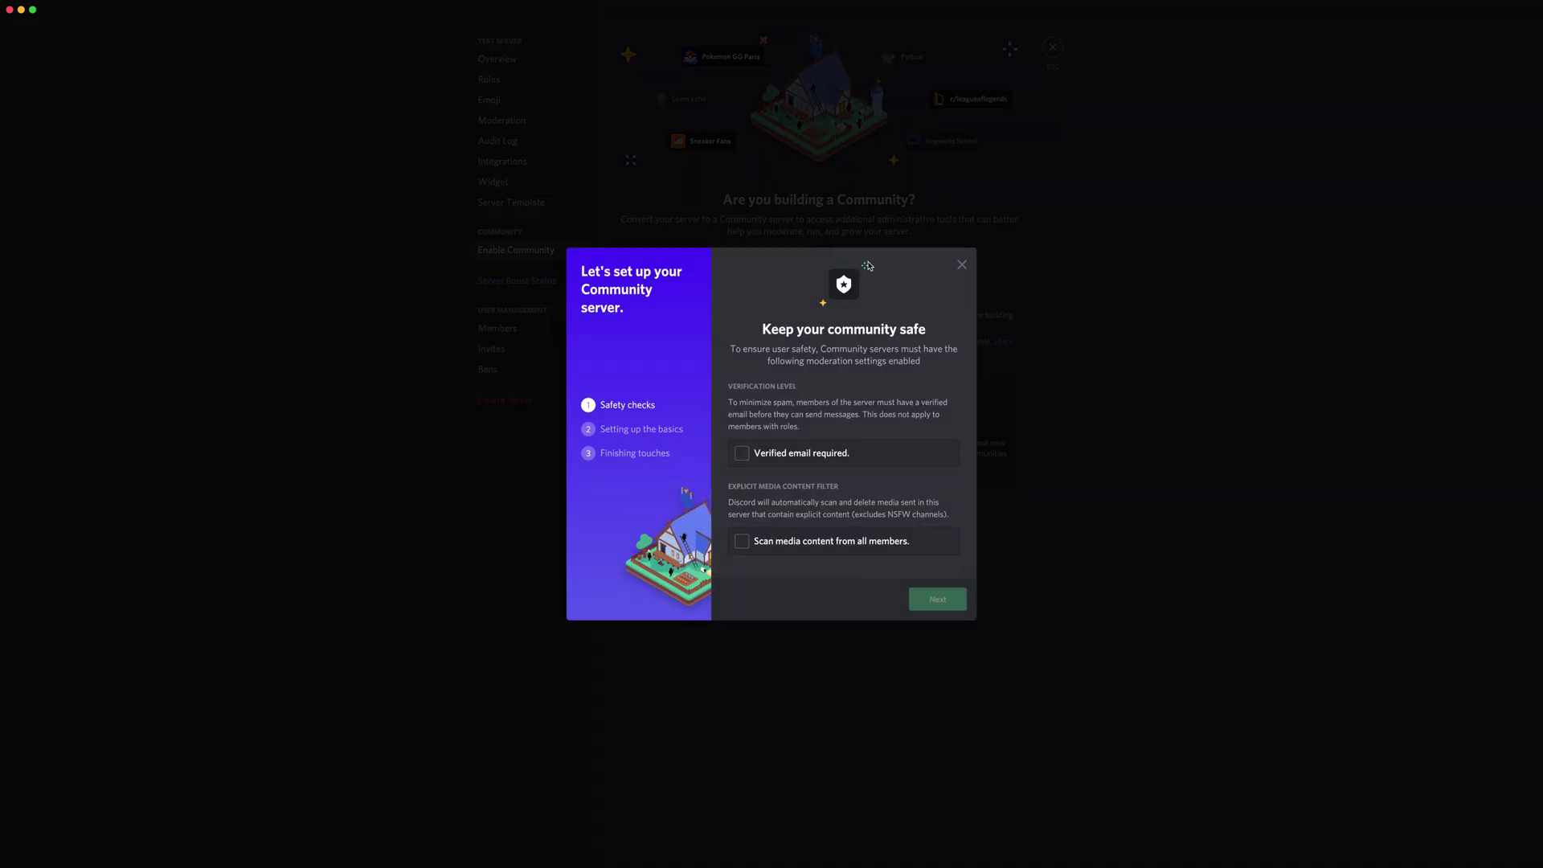
left_click(784, 450)
left_click(813, 541)
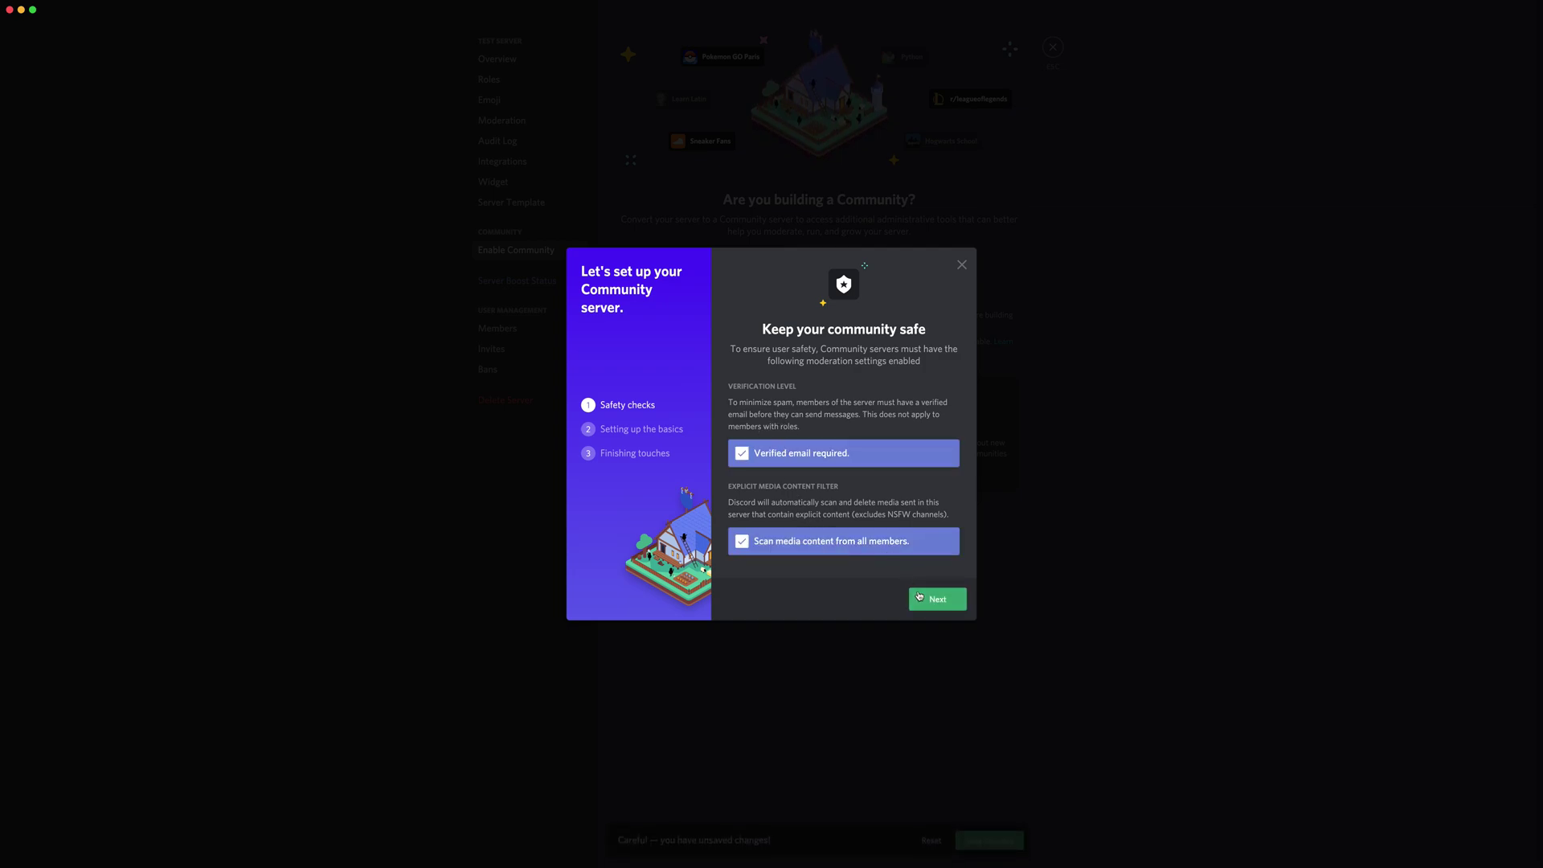
left_click(919, 597)
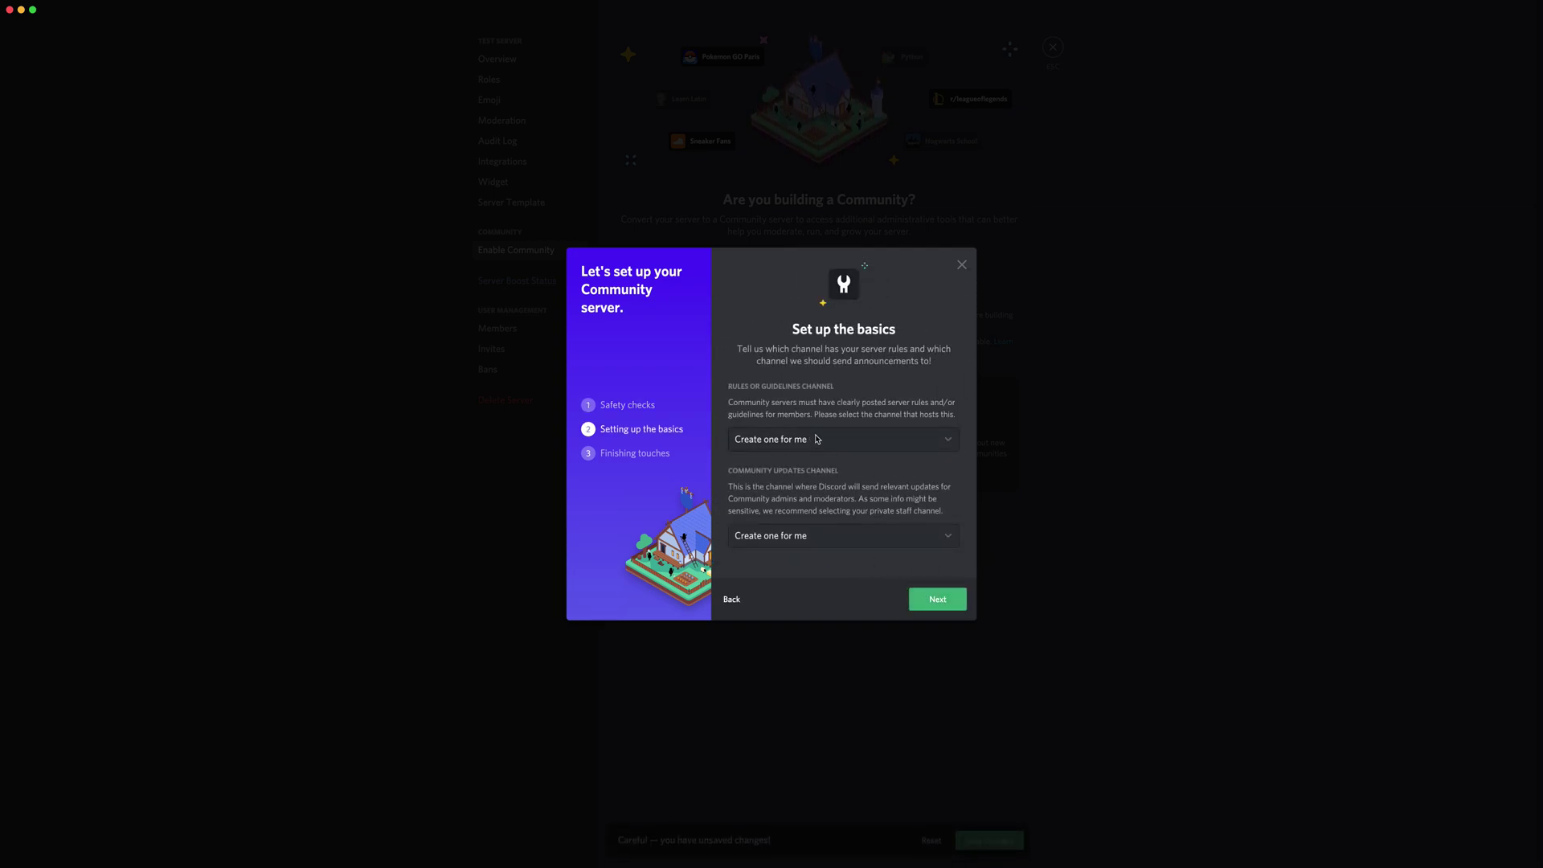
Have the rules and community updates channels created automatically, then agree to the Community Guidelines and finish the setup
left_click(819, 439)
left_click(819, 458)
left_click(900, 539)
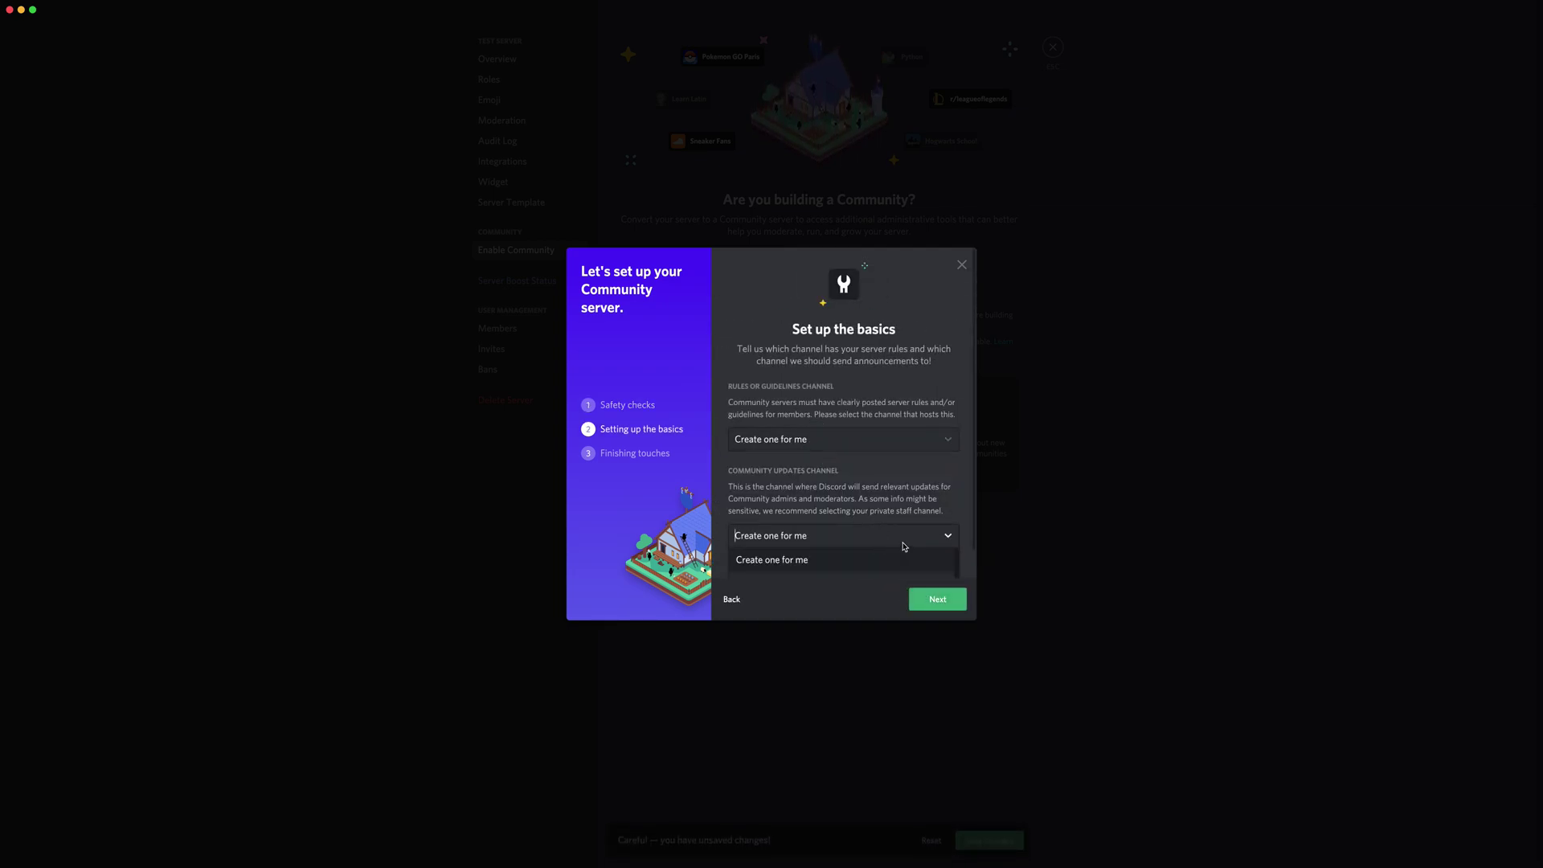
left_click(924, 560)
left_click(937, 598)
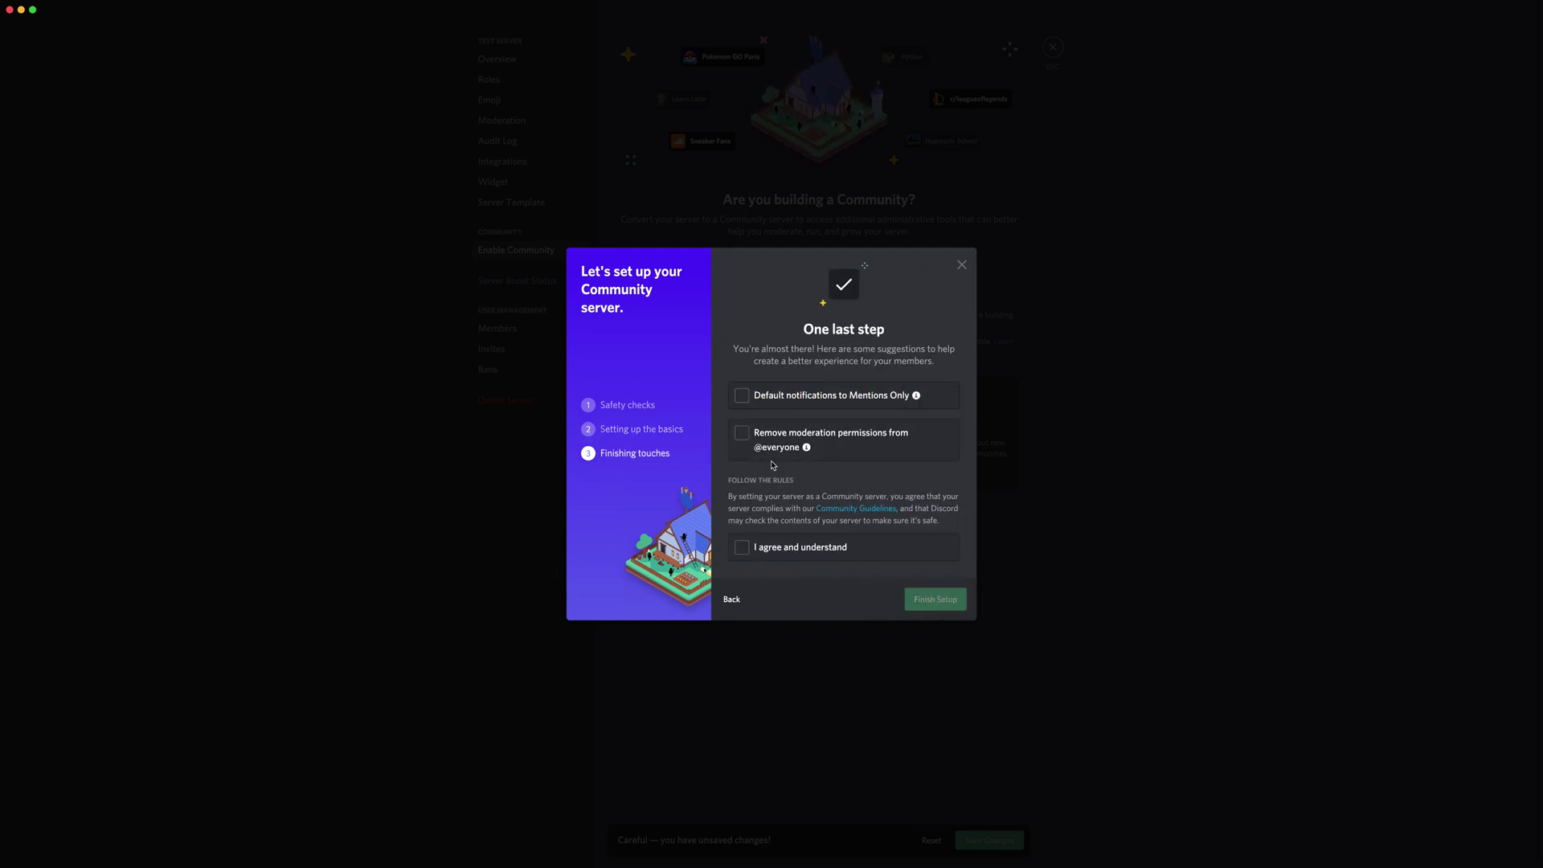
left_click(848, 556)
left_click(929, 601)
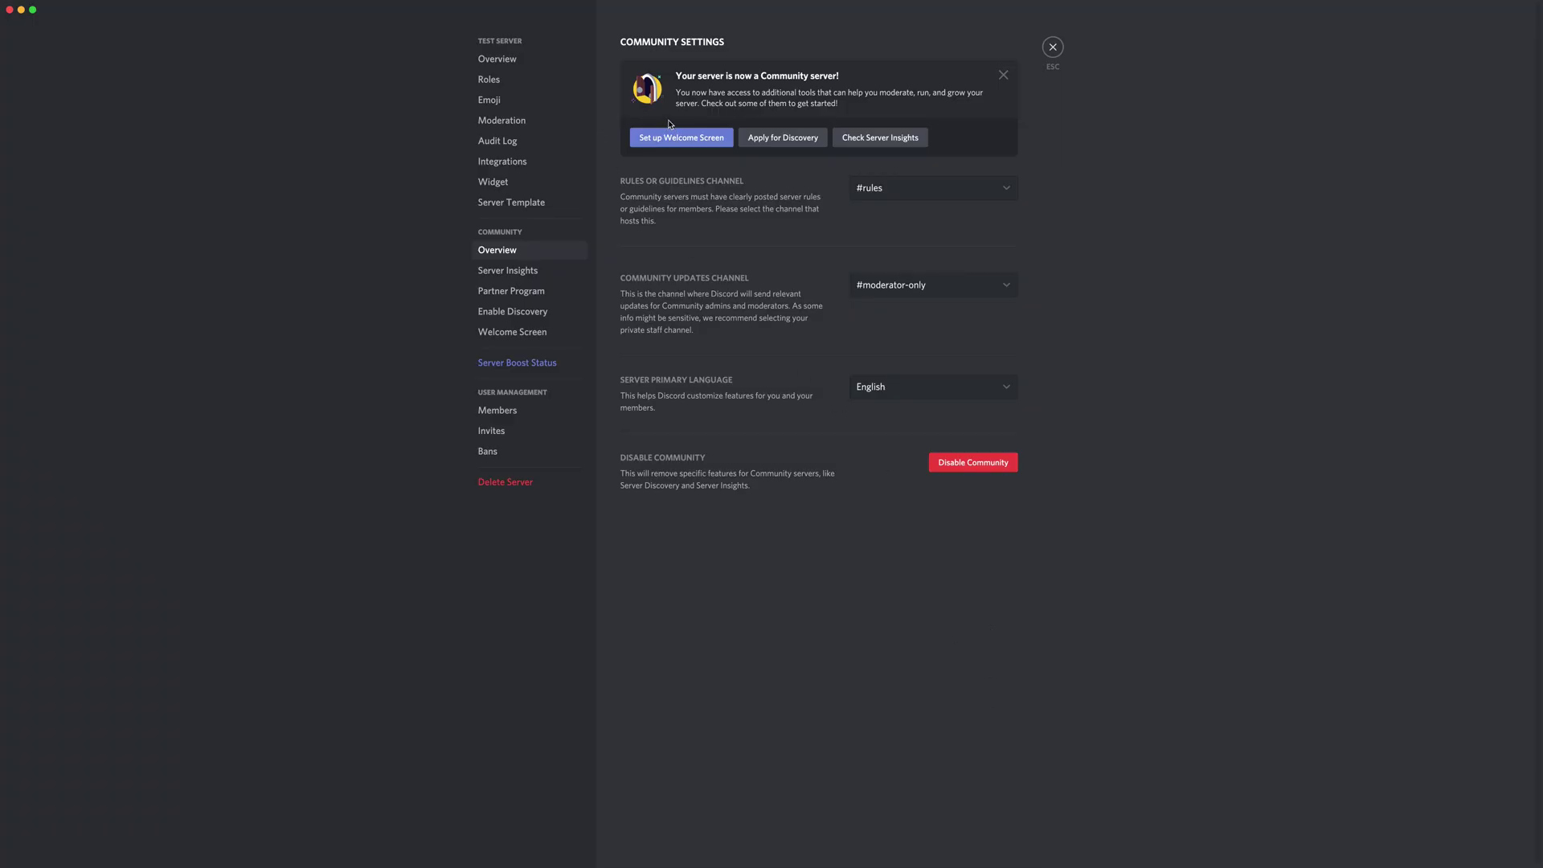
Review the Server Insights page and the requirements for Server Discovery and the Partner Program
left_click(885, 142)
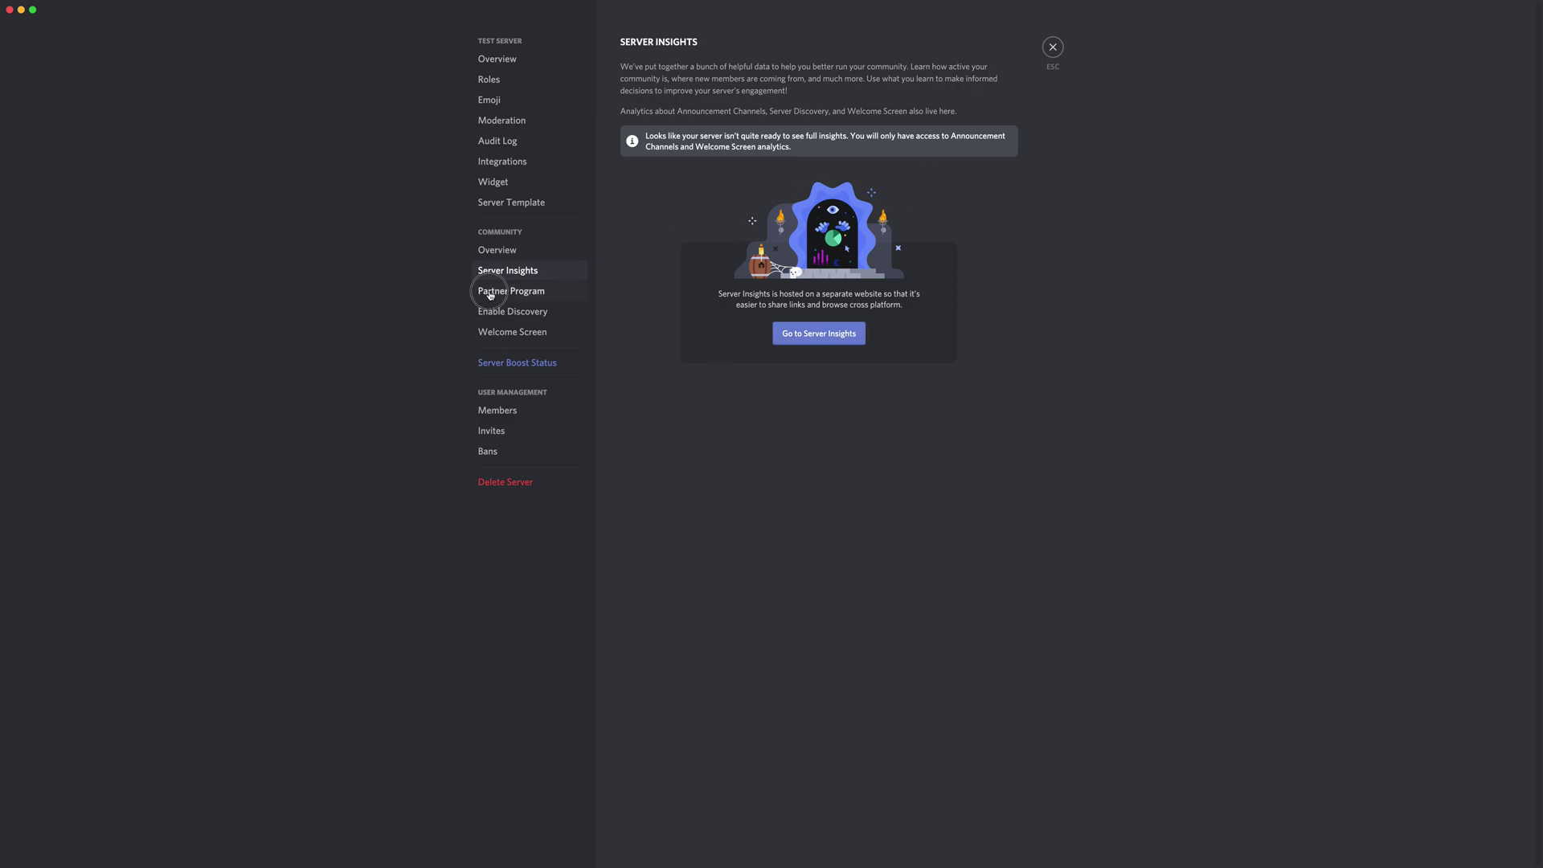
left_click(497, 315)
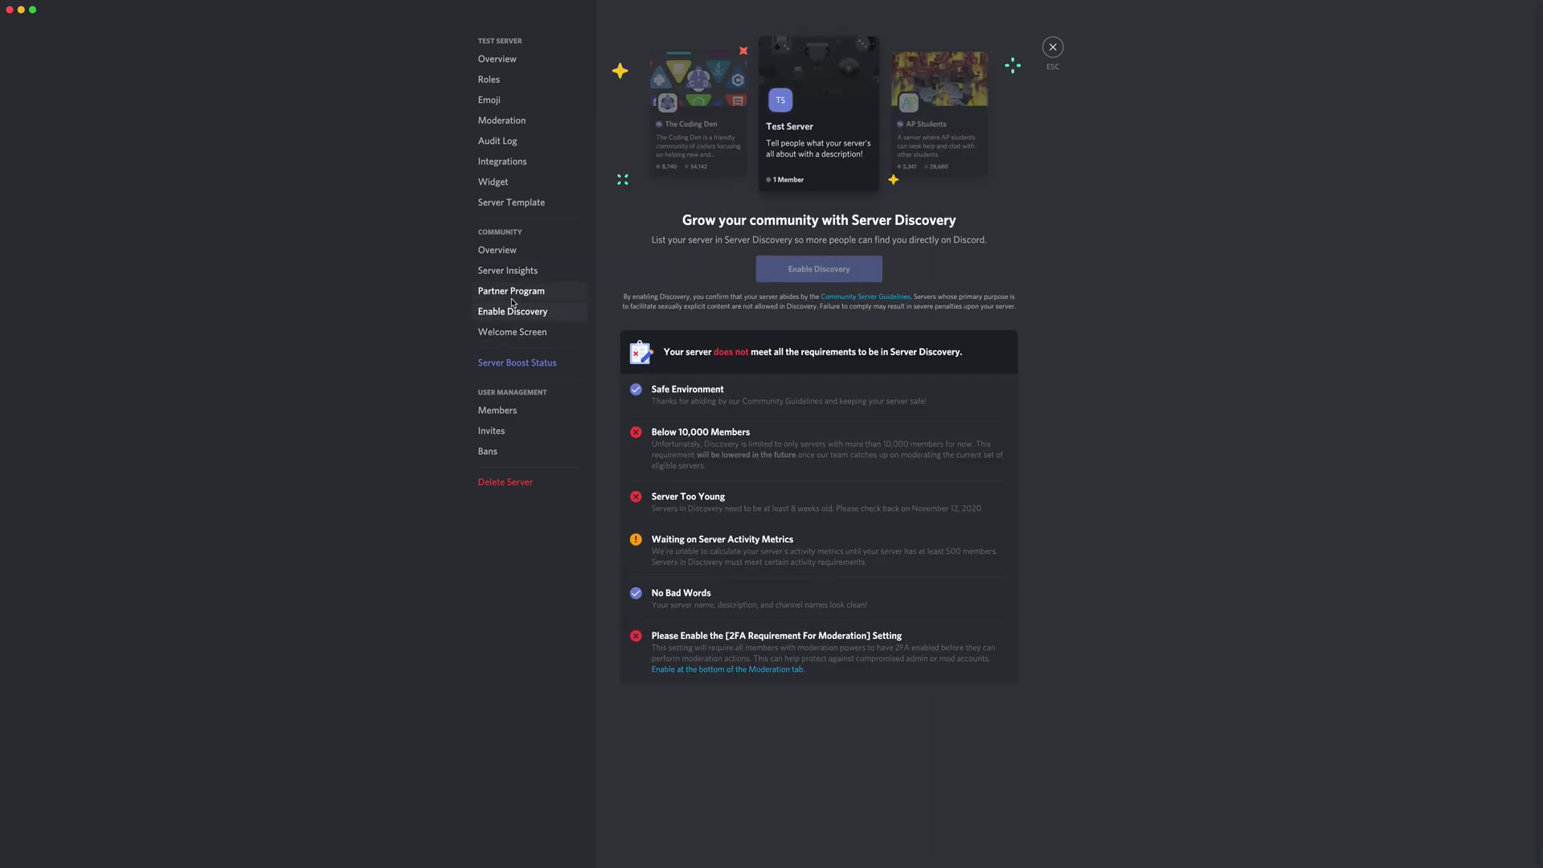
left_click(512, 294)
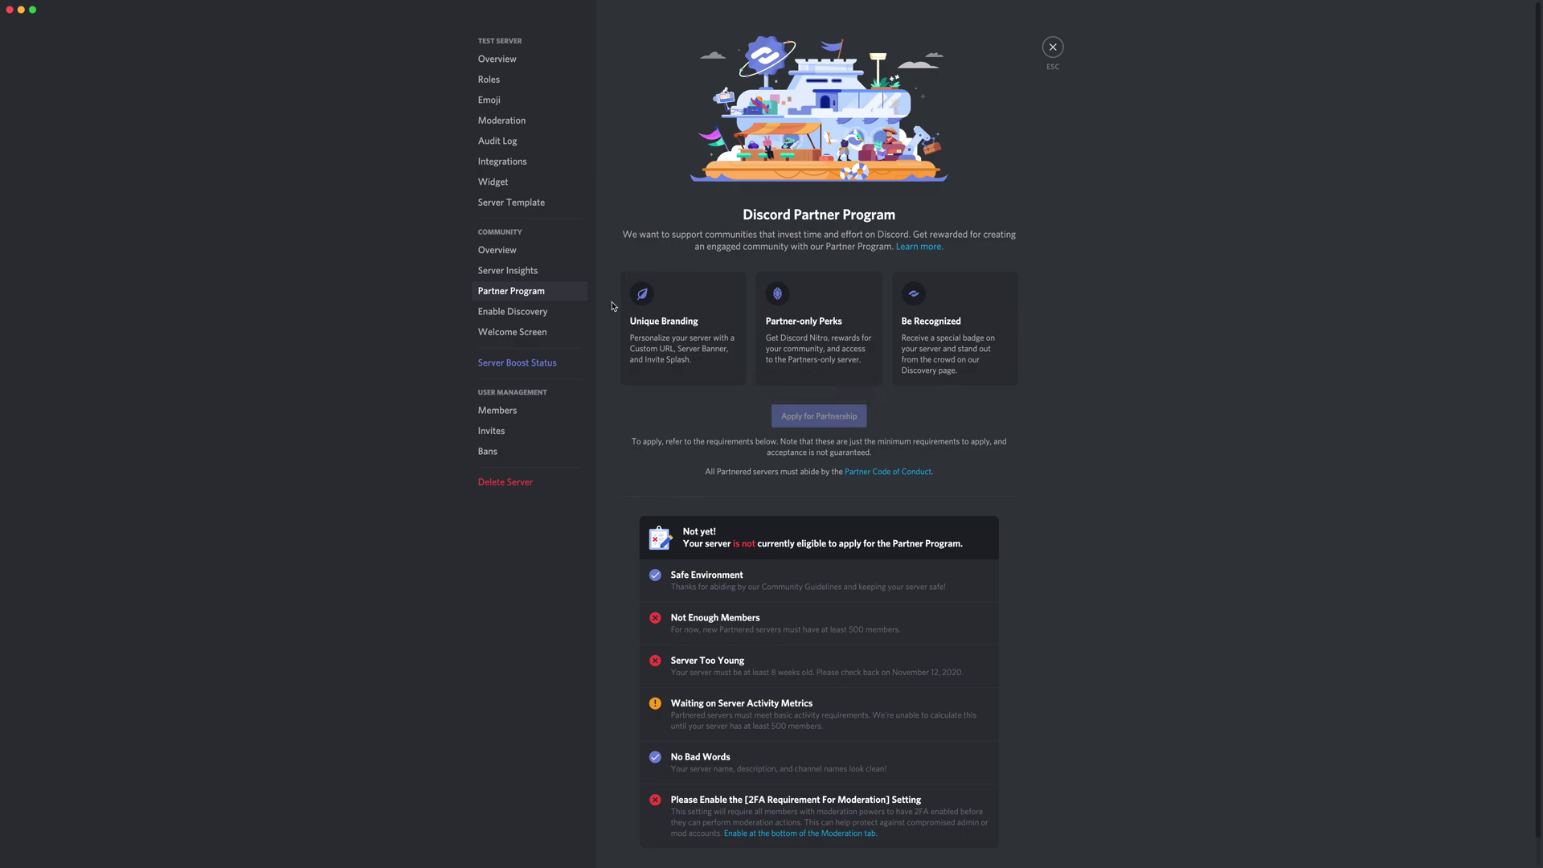
scroll(773, 601, "down", 1)
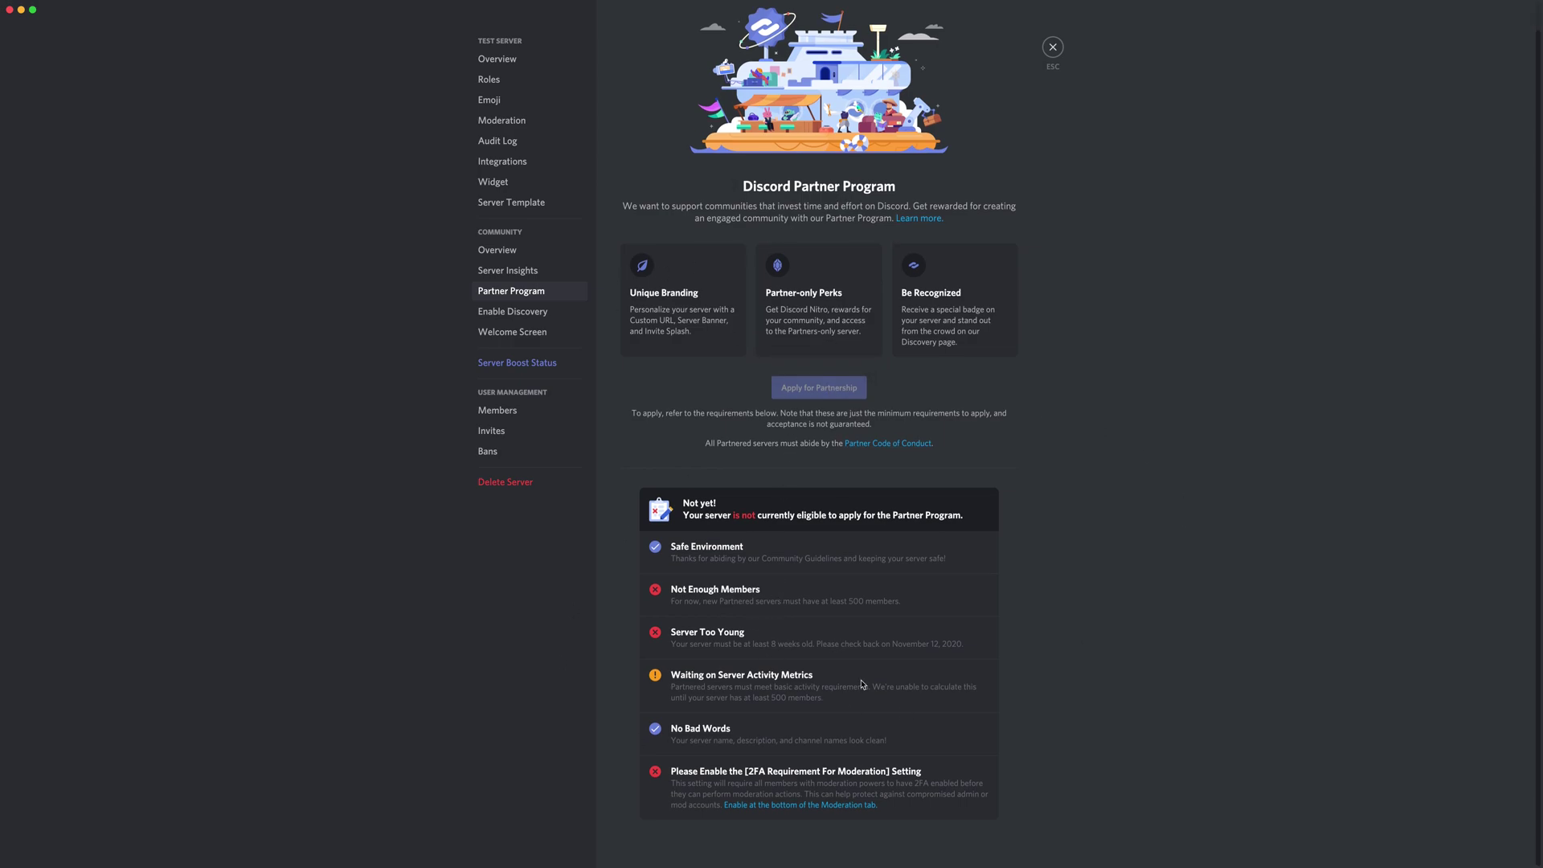
left_click(533, 313)
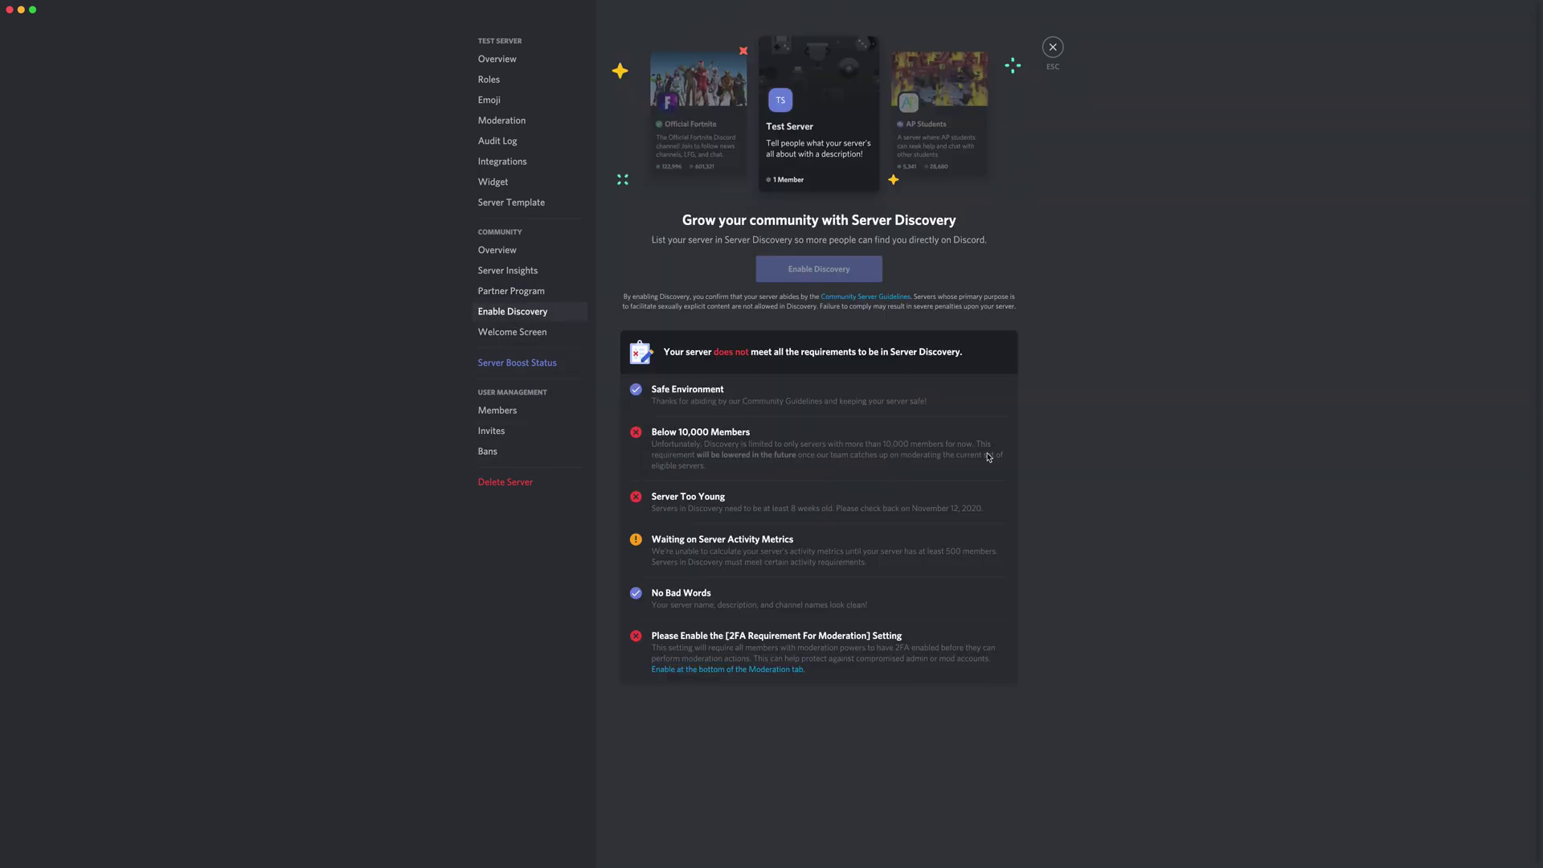
Start setting up the Welcome Screen and add #general as a recommended channel described as "this channel is for talking"
left_click(500, 336)
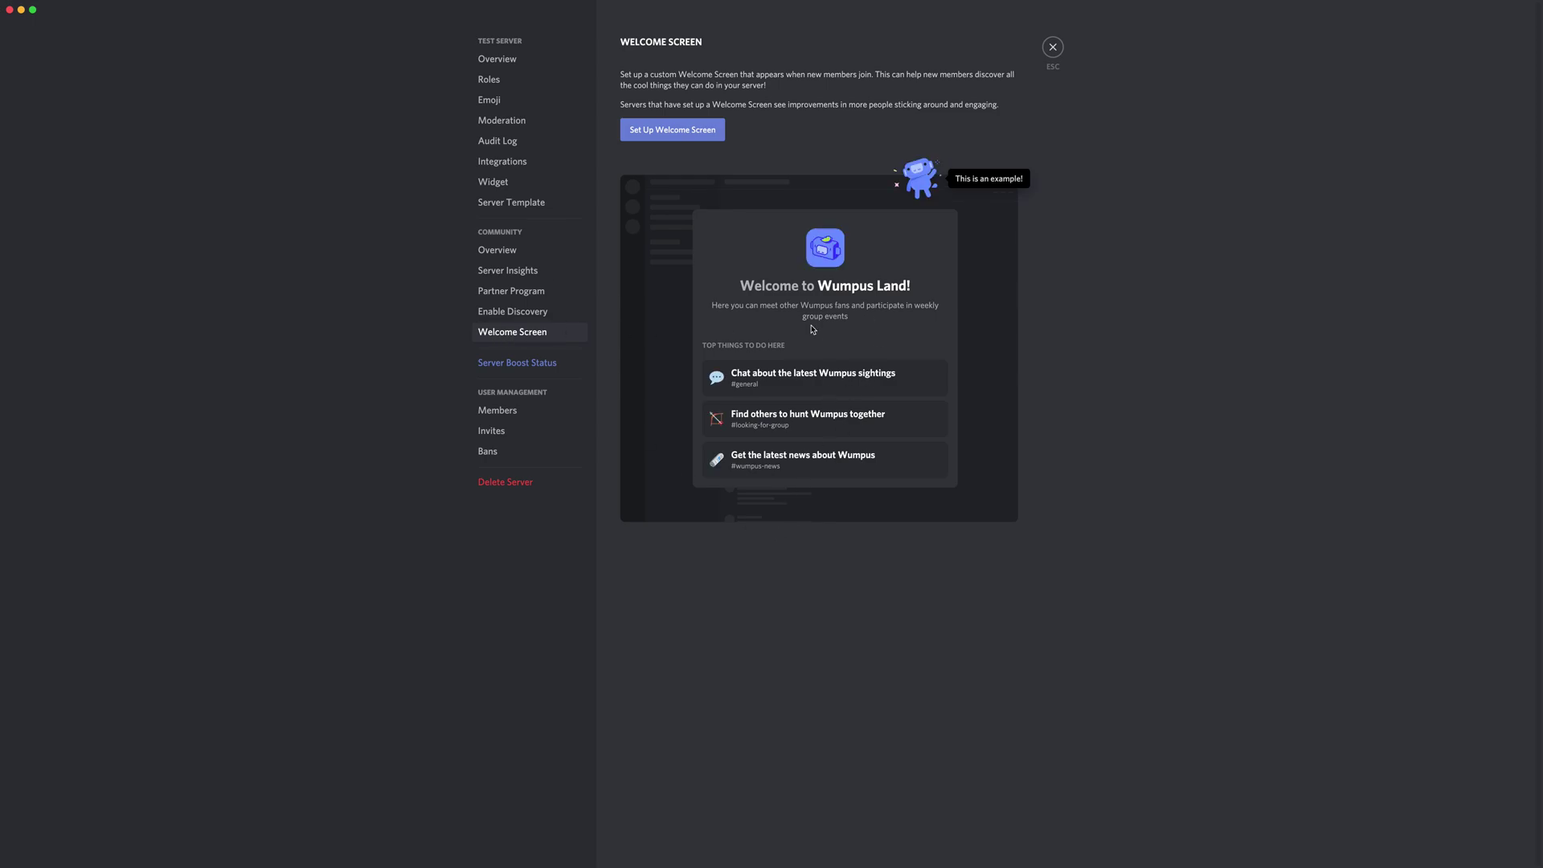
left_click(643, 131)
left_click(820, 404)
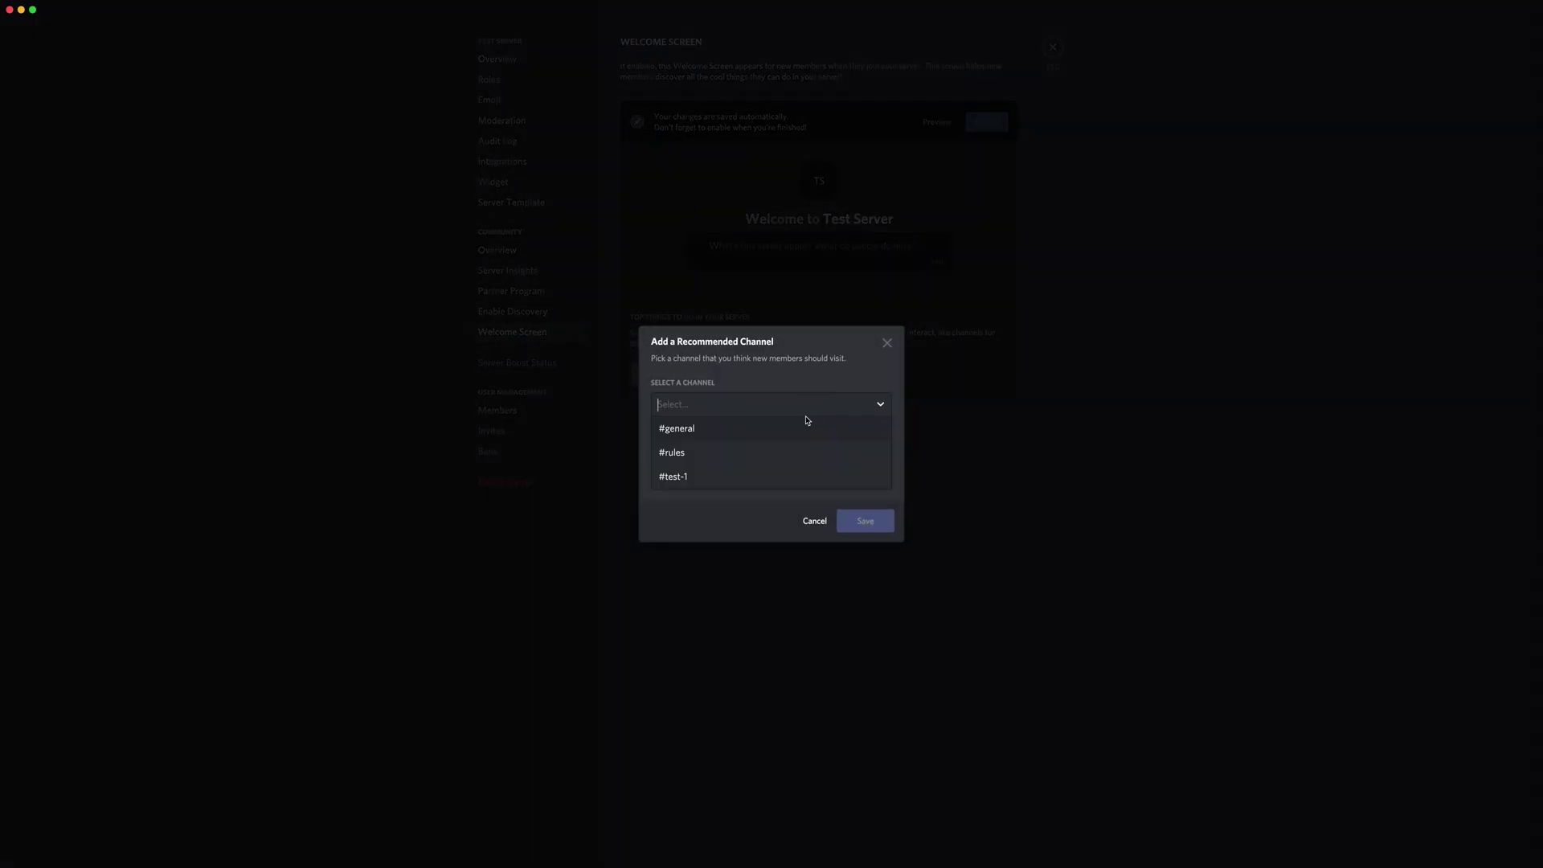
left_click(788, 427)
left_click(776, 480)
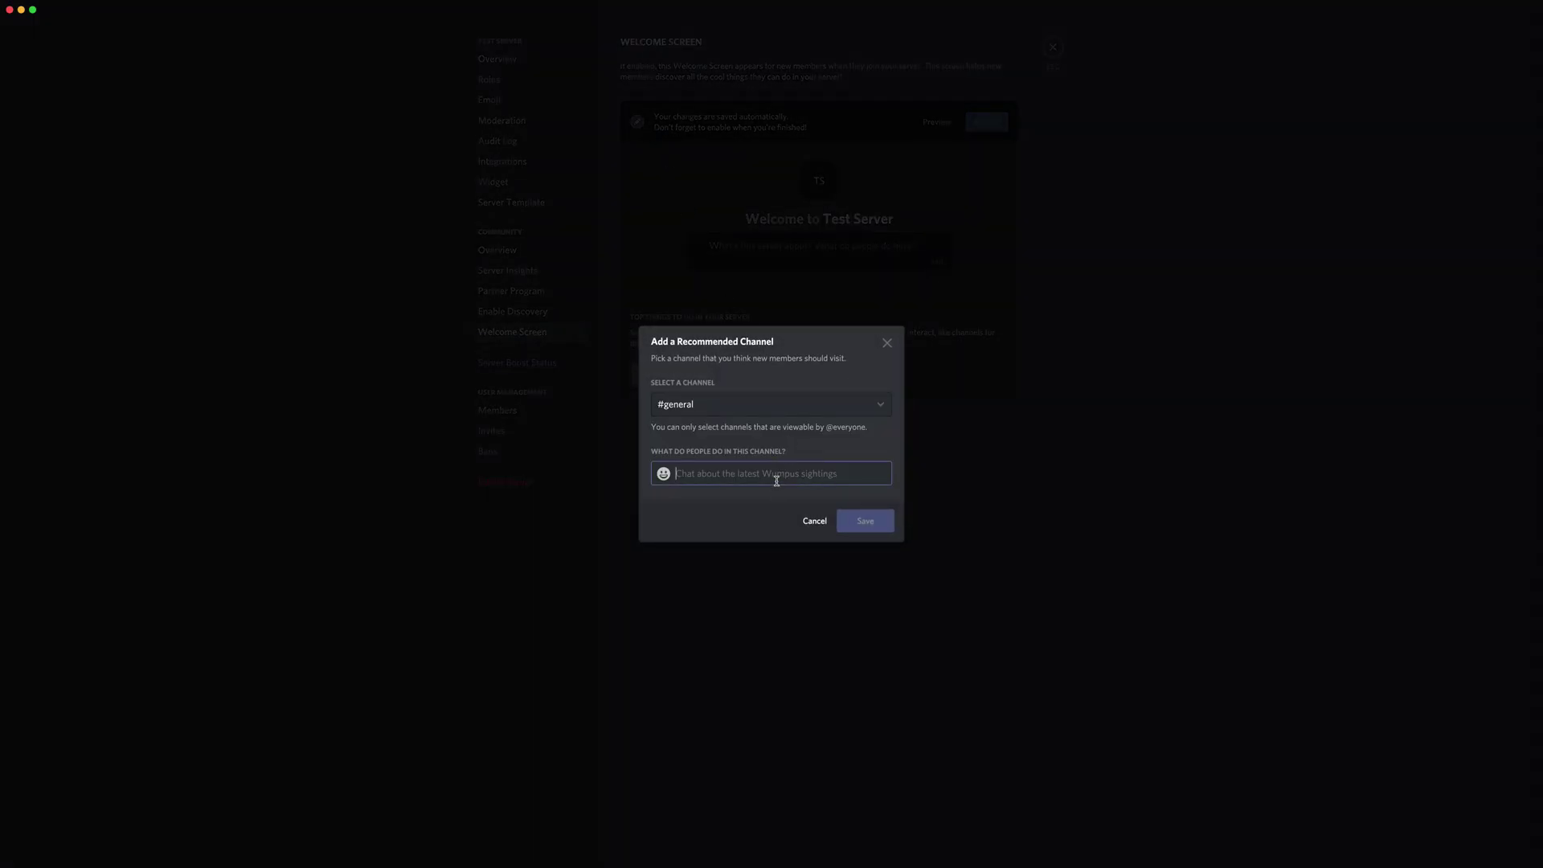
type("this channel is for talking")
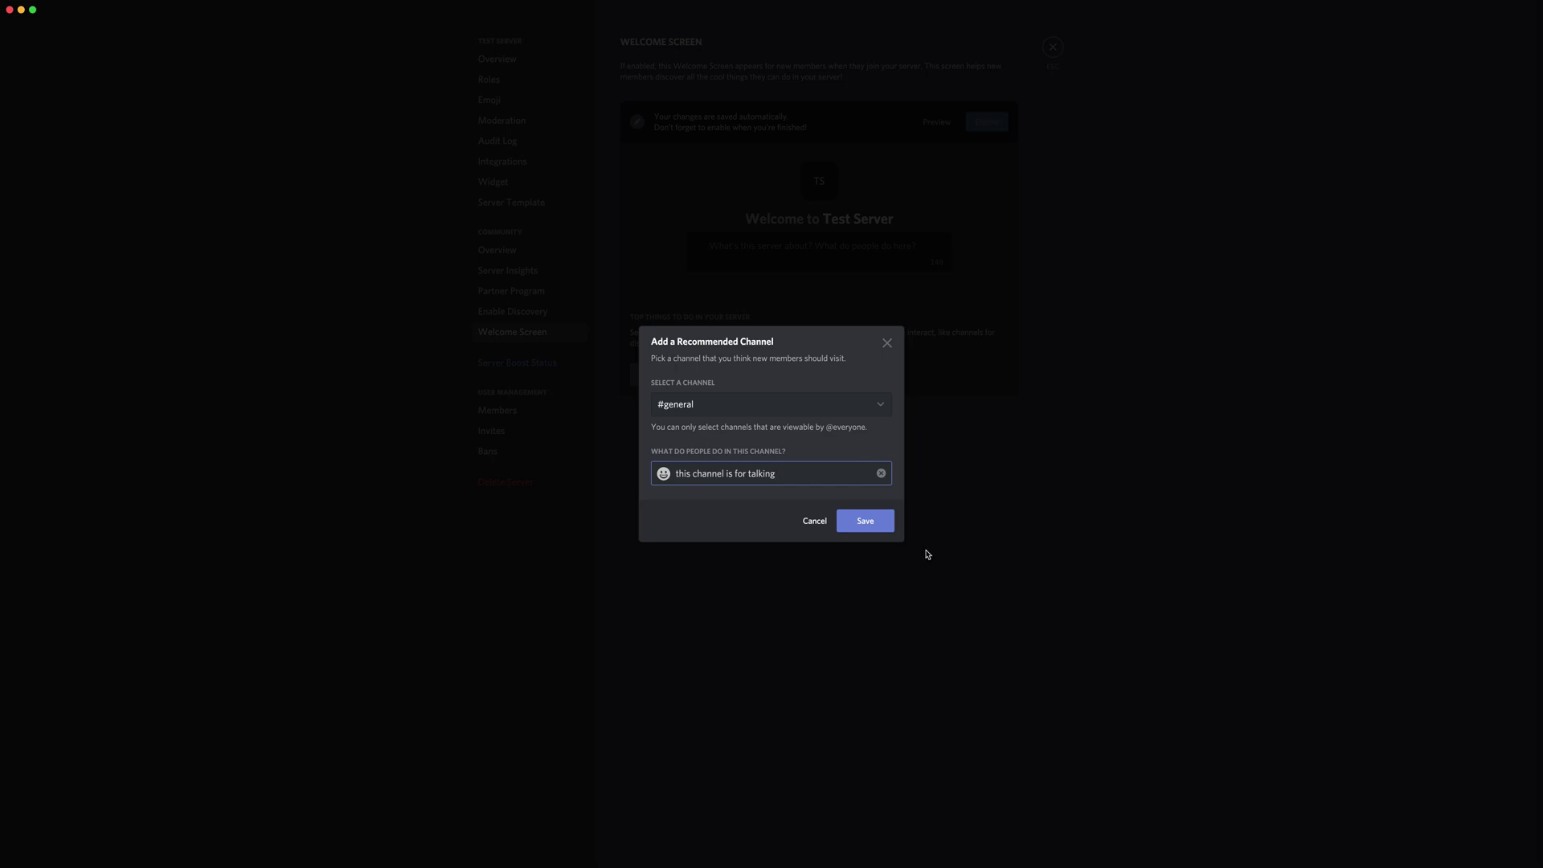
left_click(864, 521)
Add #test-1 as another recommended channel on the Welcome Screen, described as "this channel is for testing"
left_click(687, 417)
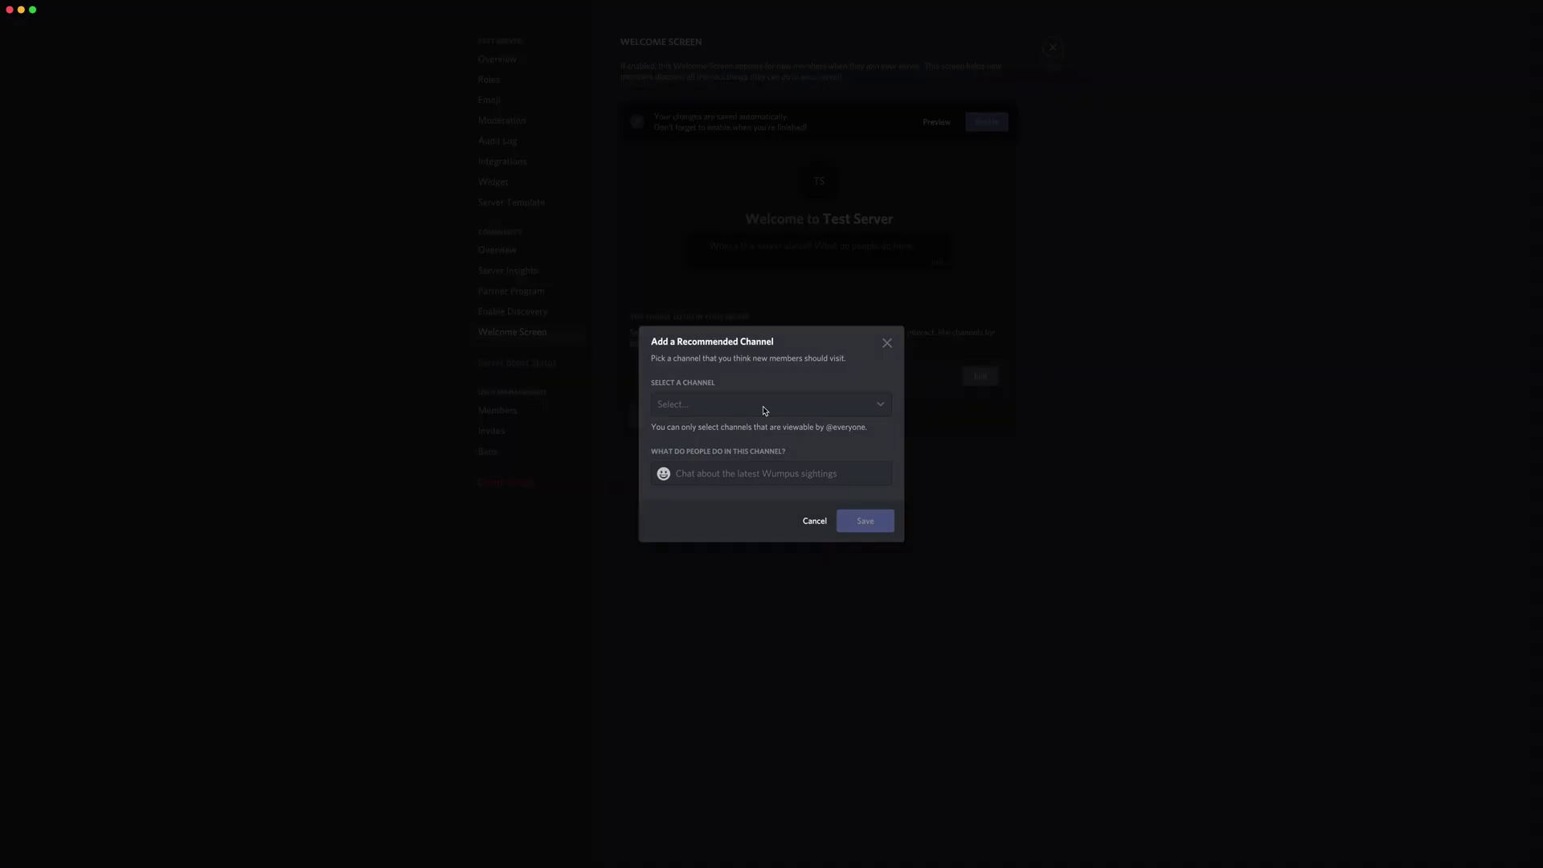
left_click(764, 406)
left_click(749, 455)
left_click(744, 472)
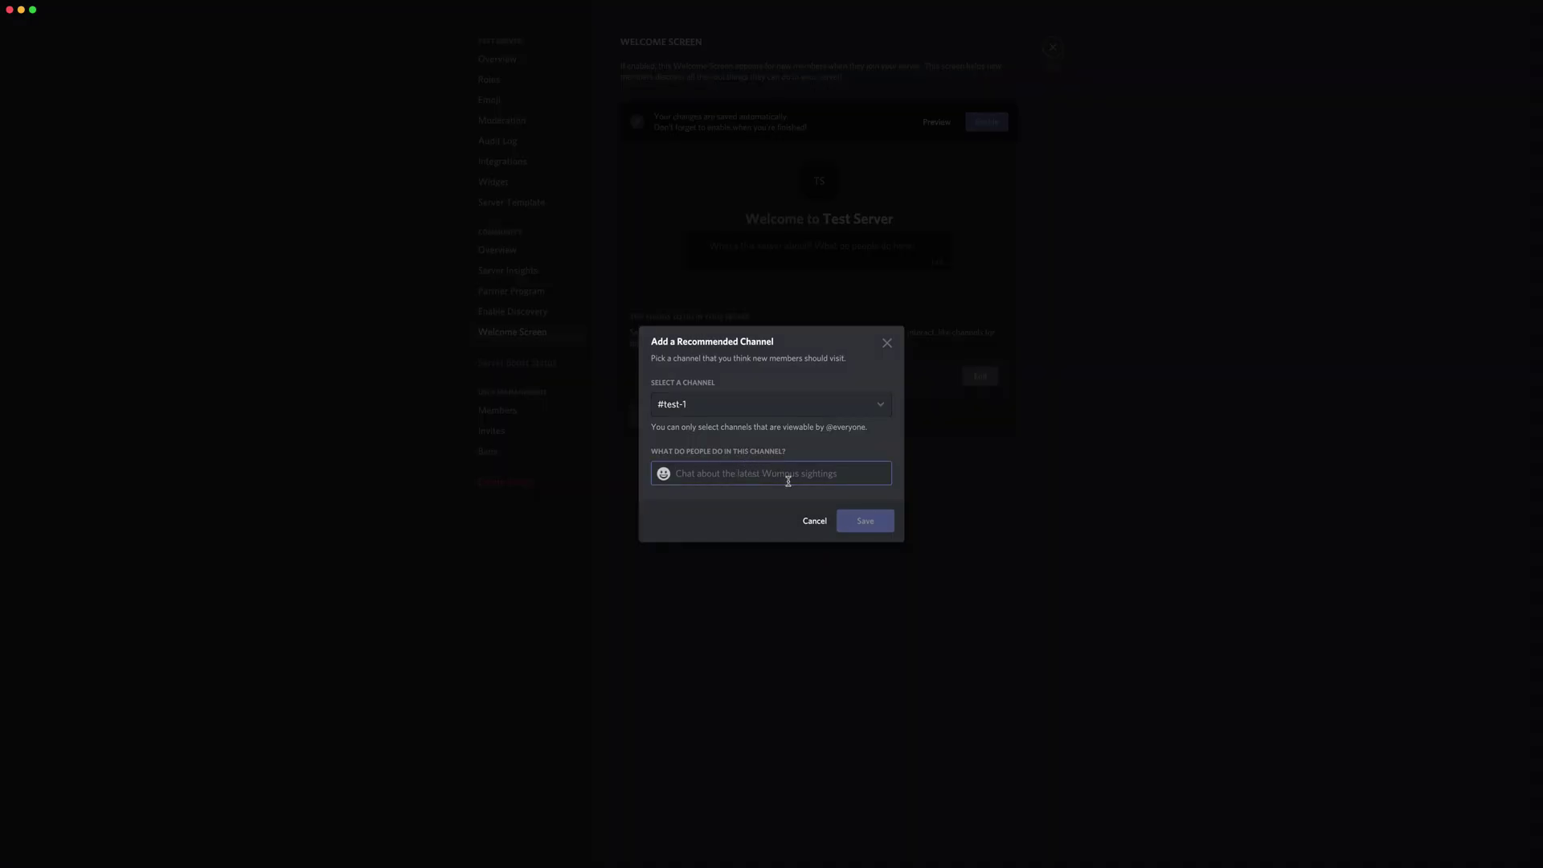
type("this channel is for testing")
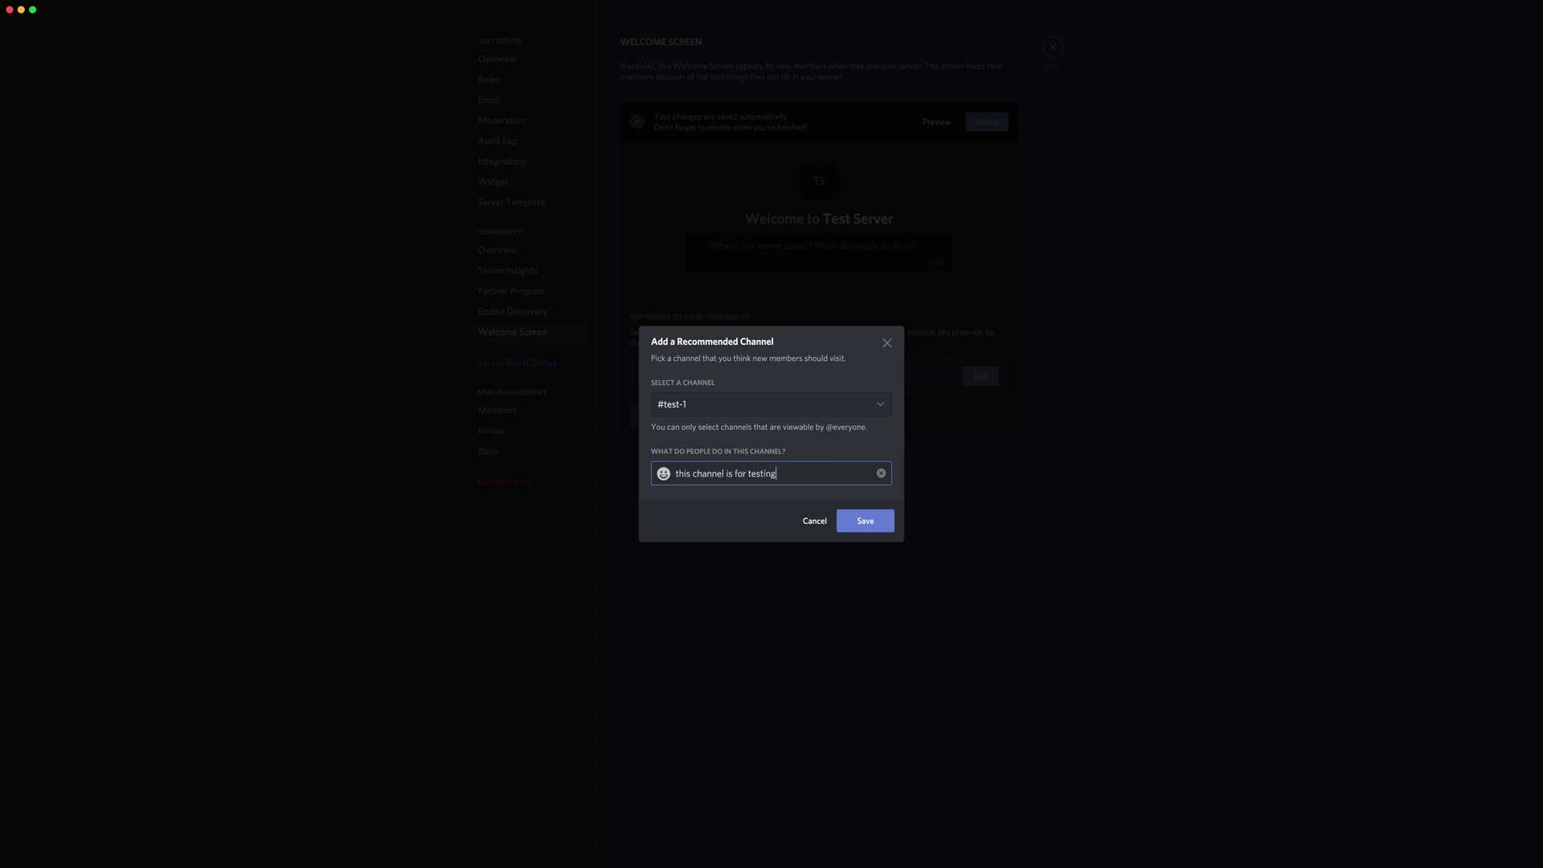
left_click(866, 522)
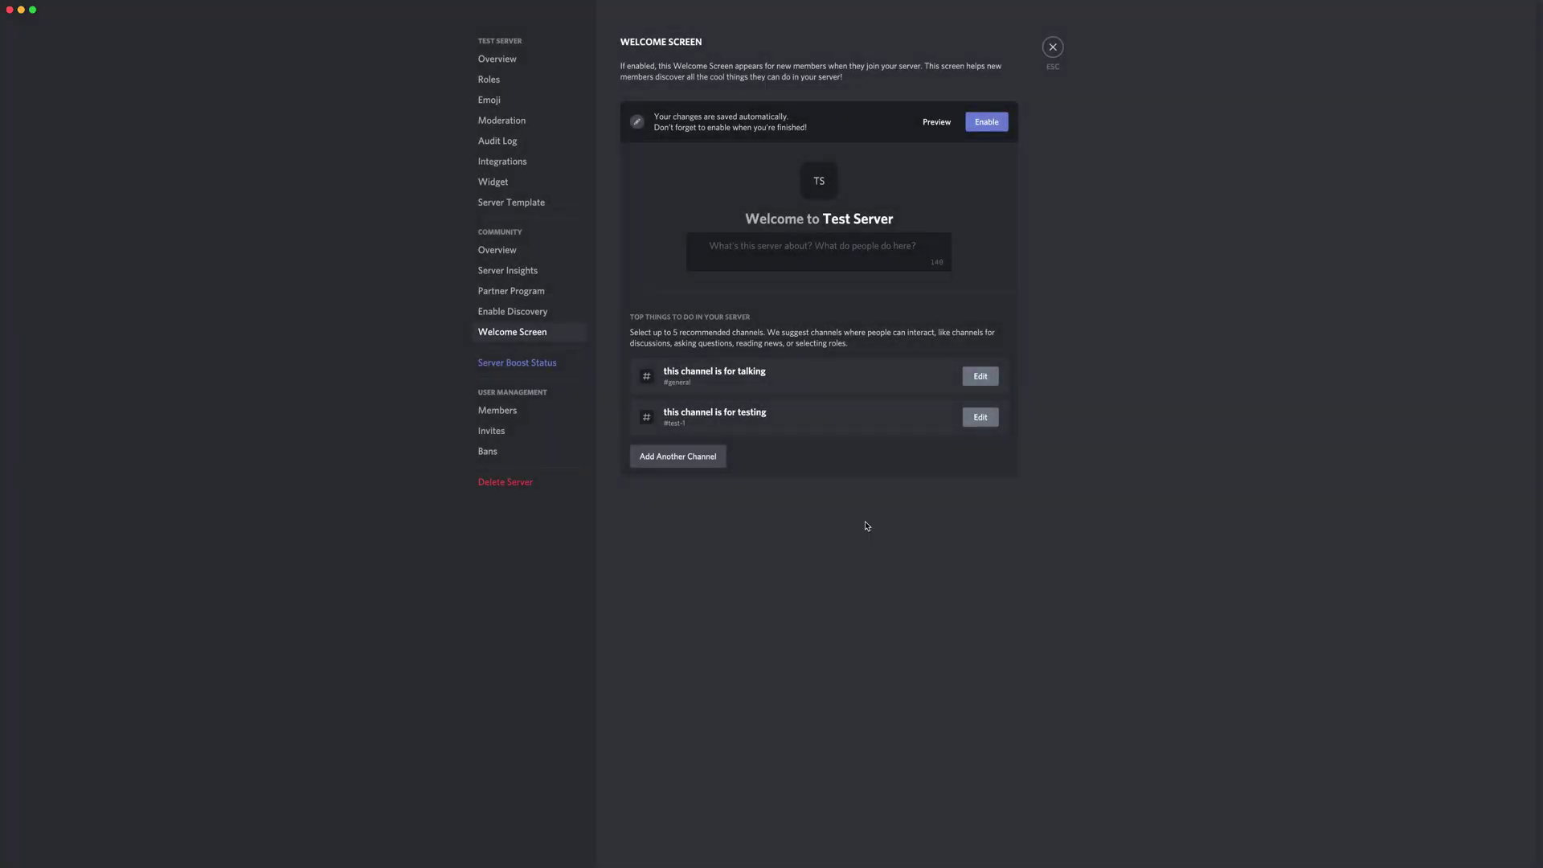
Preview the Welcome Screen as new members see it, then leave the server settings
left_click(914, 121)
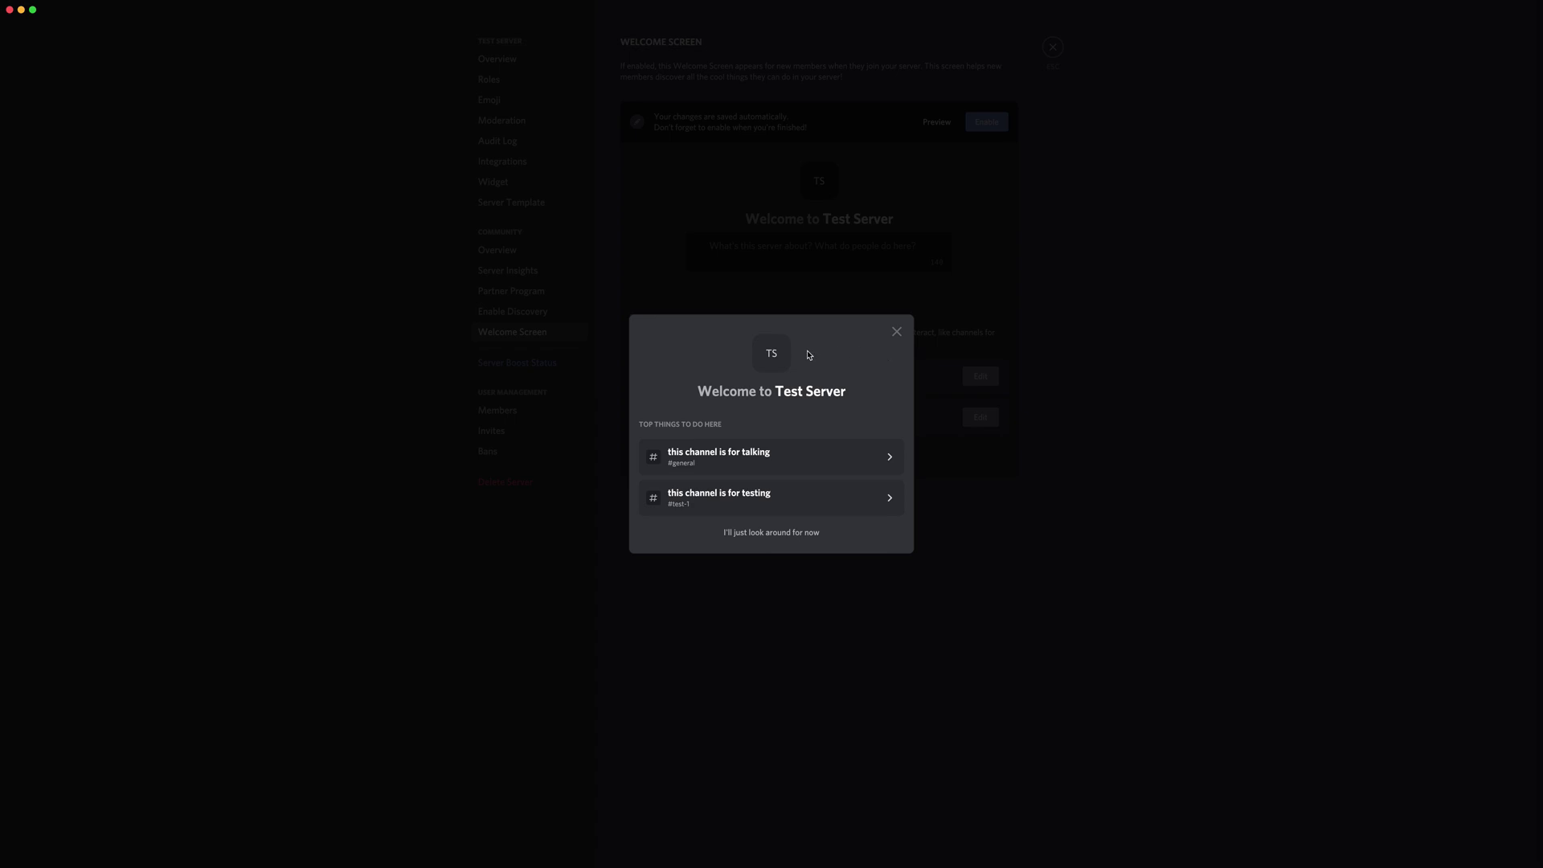
left_click(896, 331)
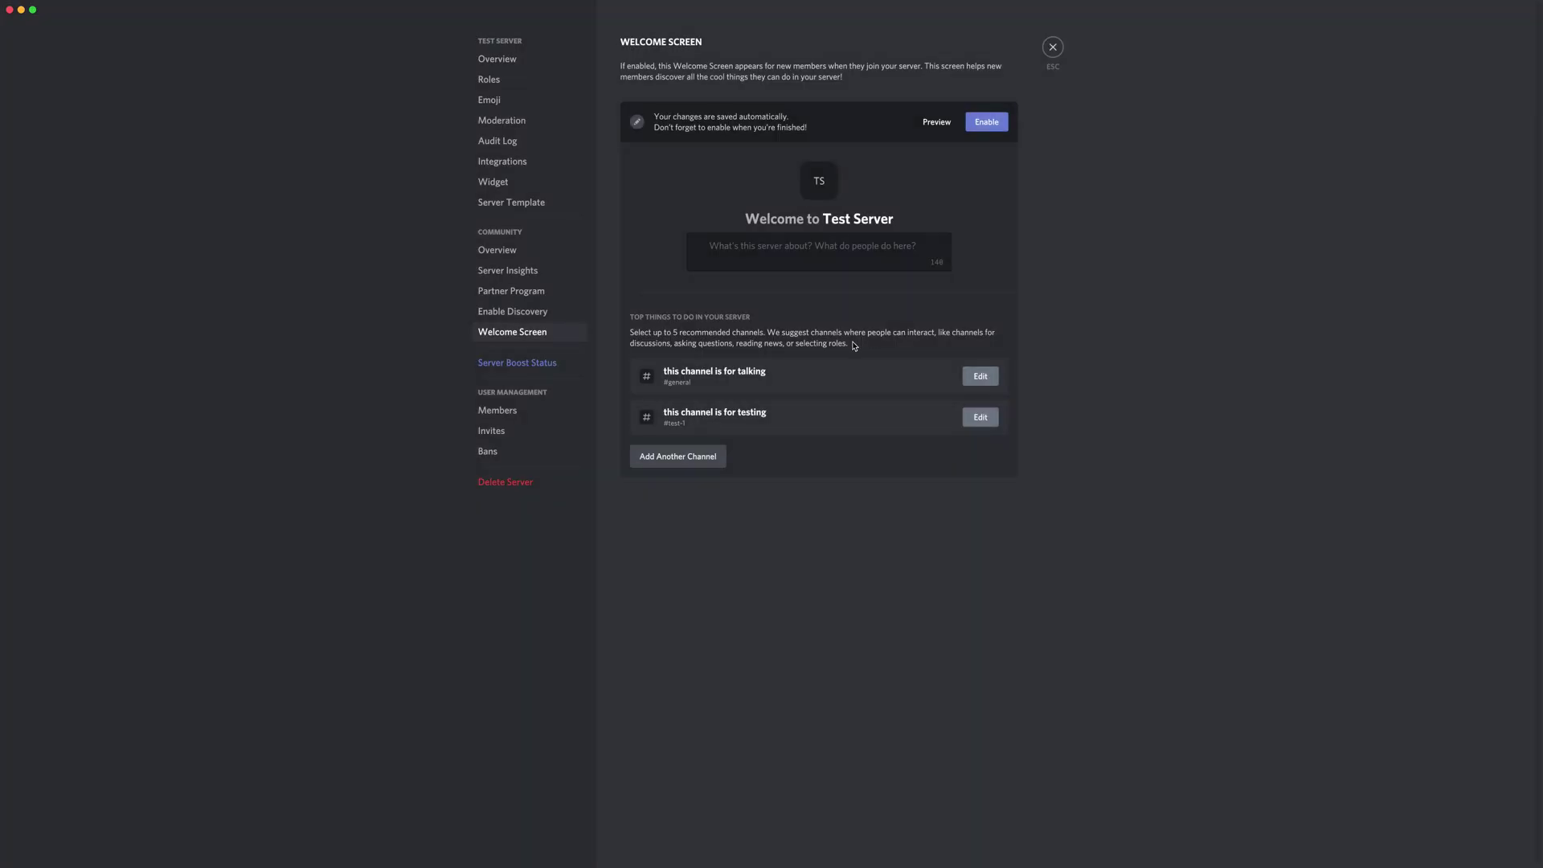
left_click(1053, 47)
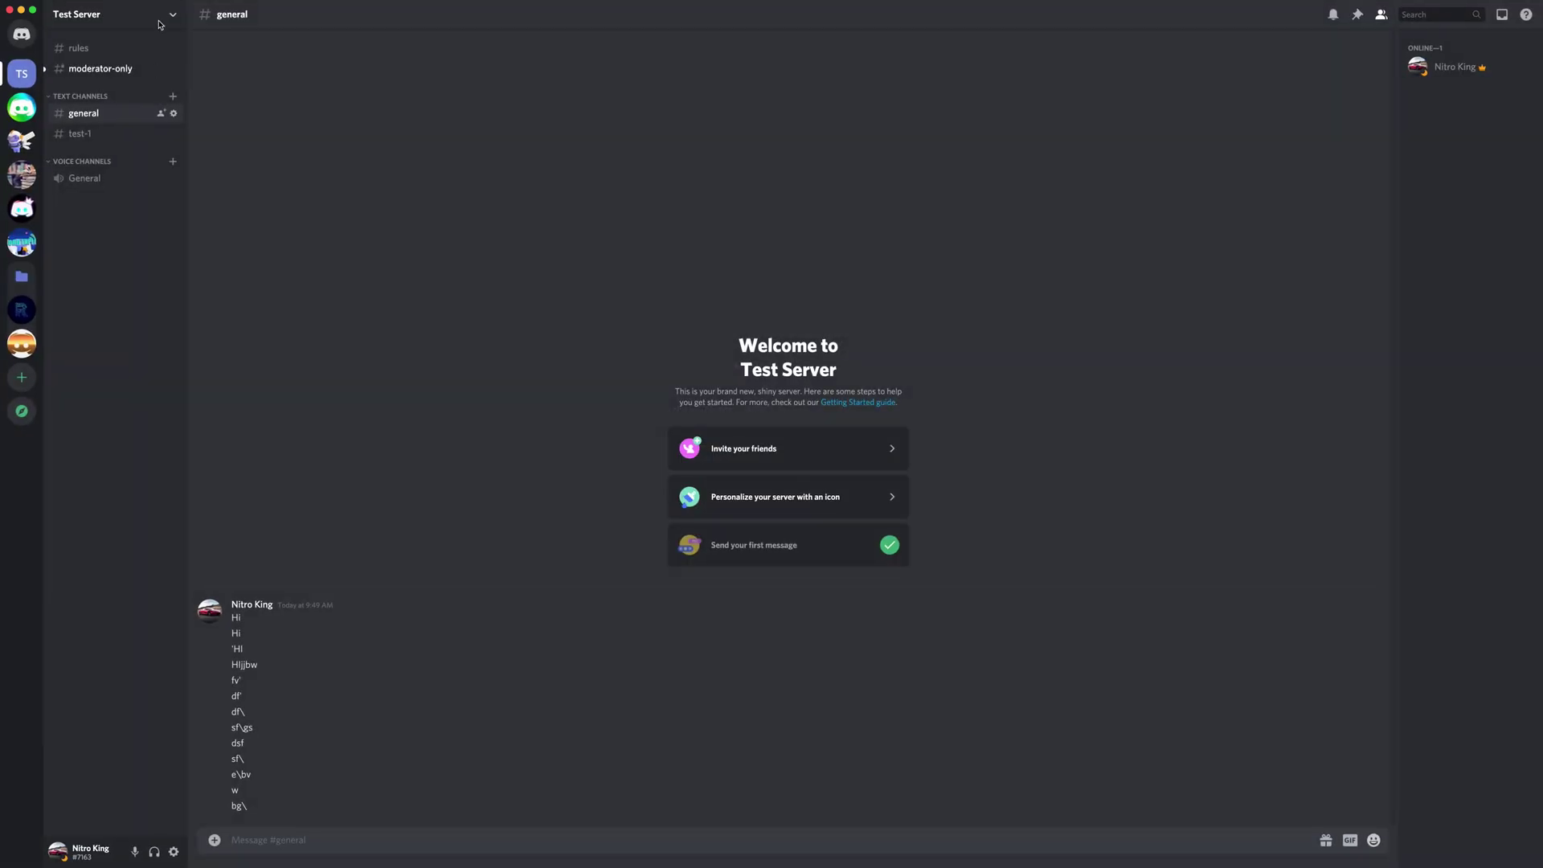
left_click(174, 95)
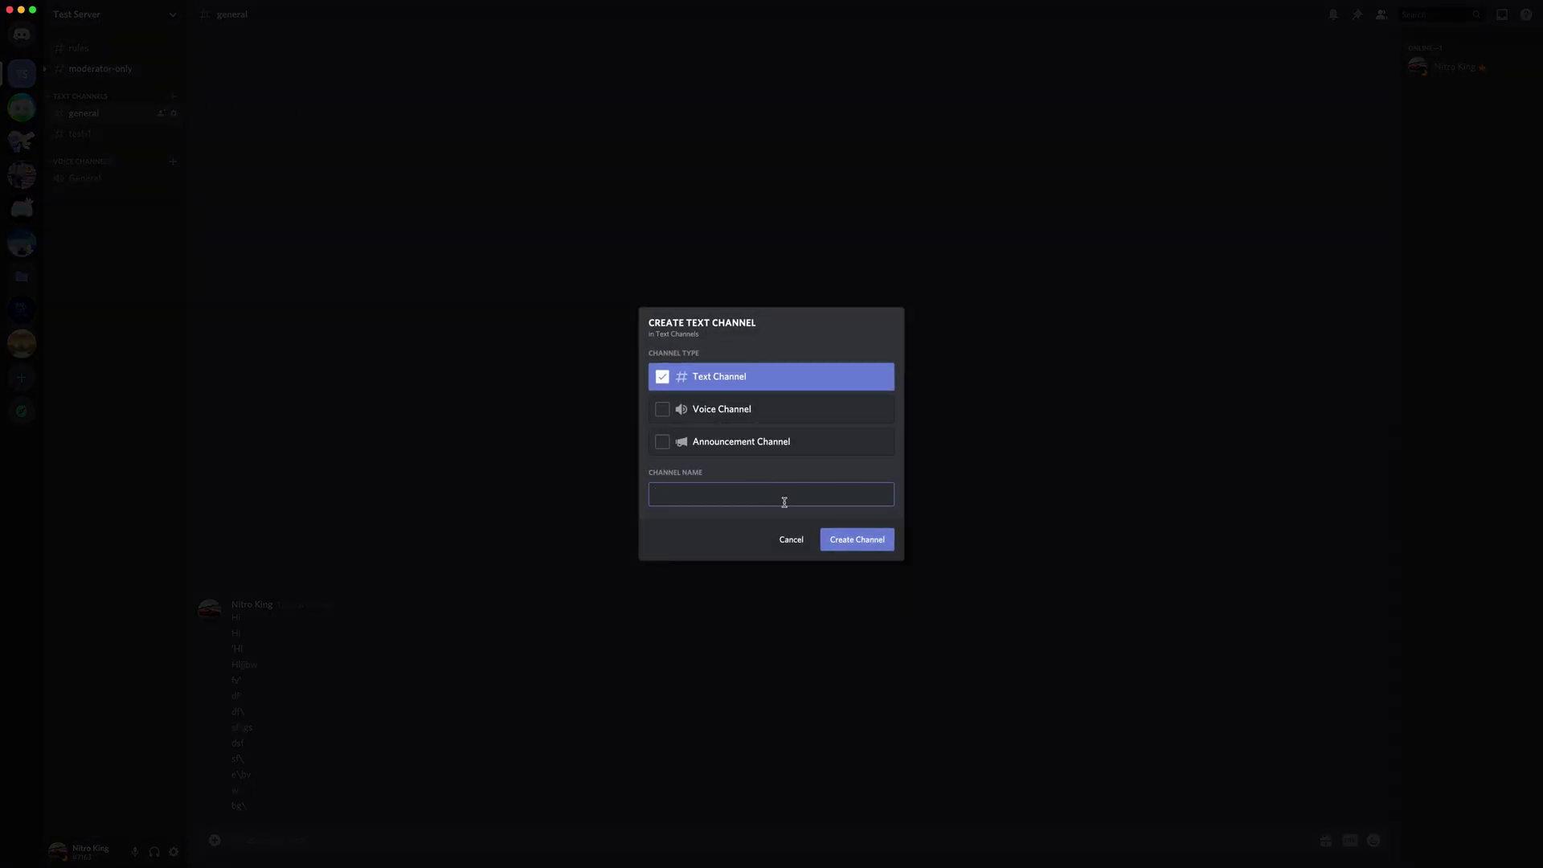
left_click(791, 540)
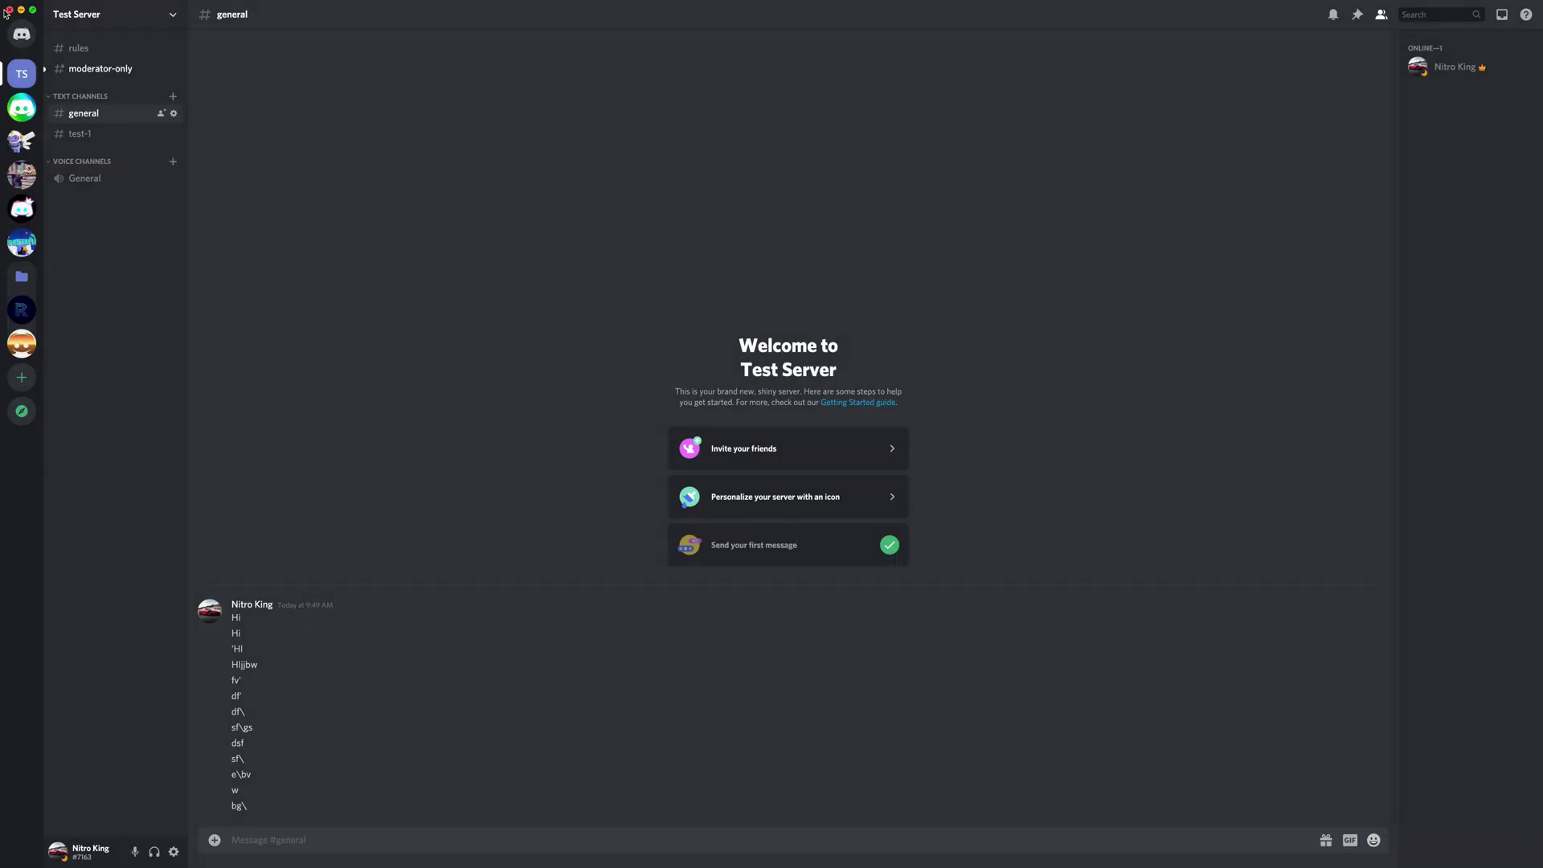
left_click(173, 96)
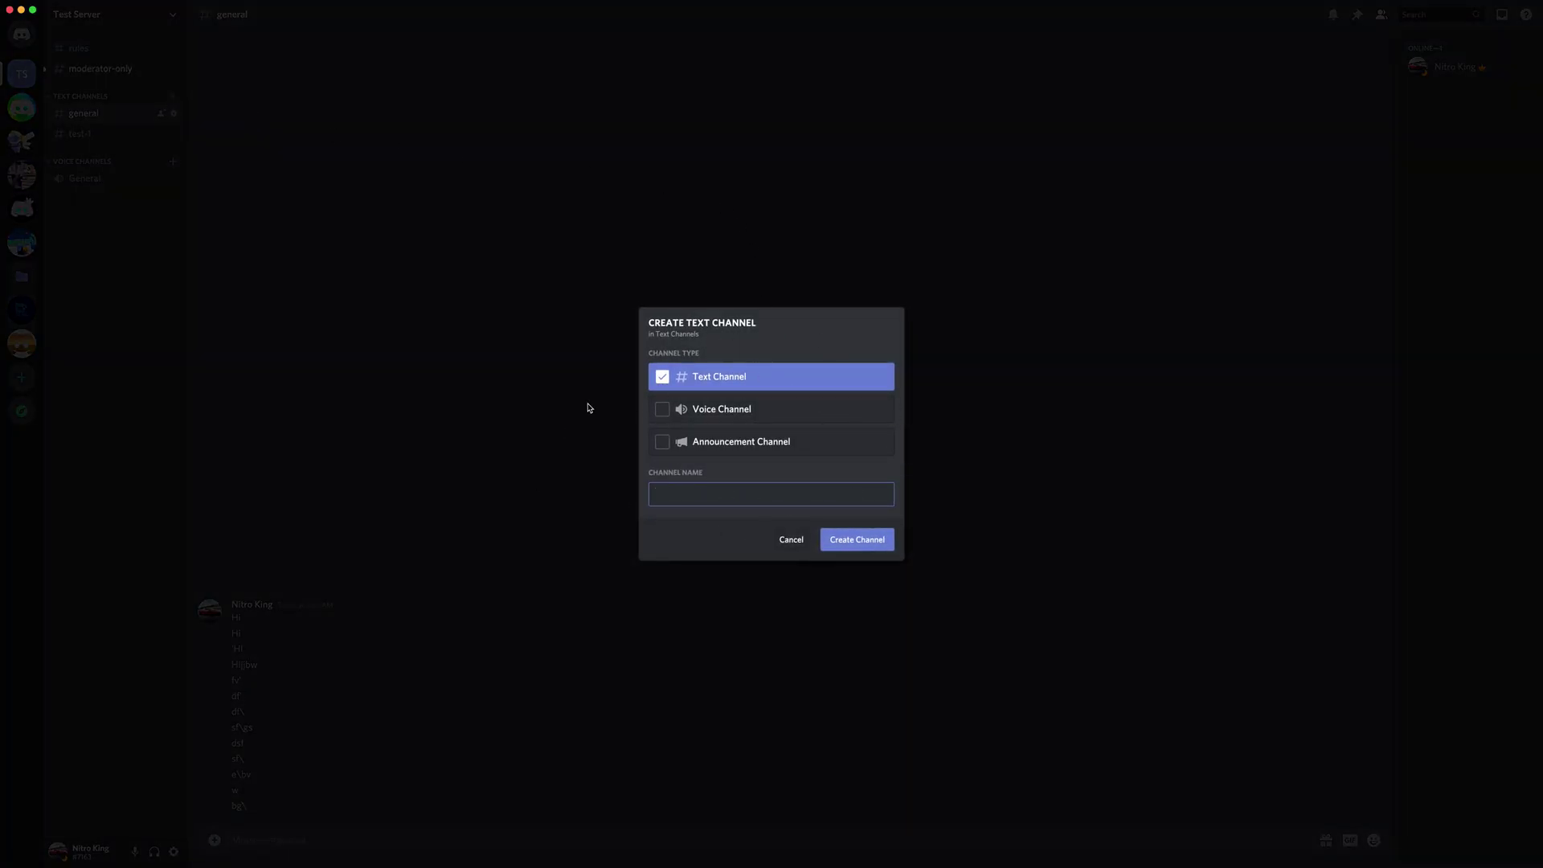
left_click(790, 539)
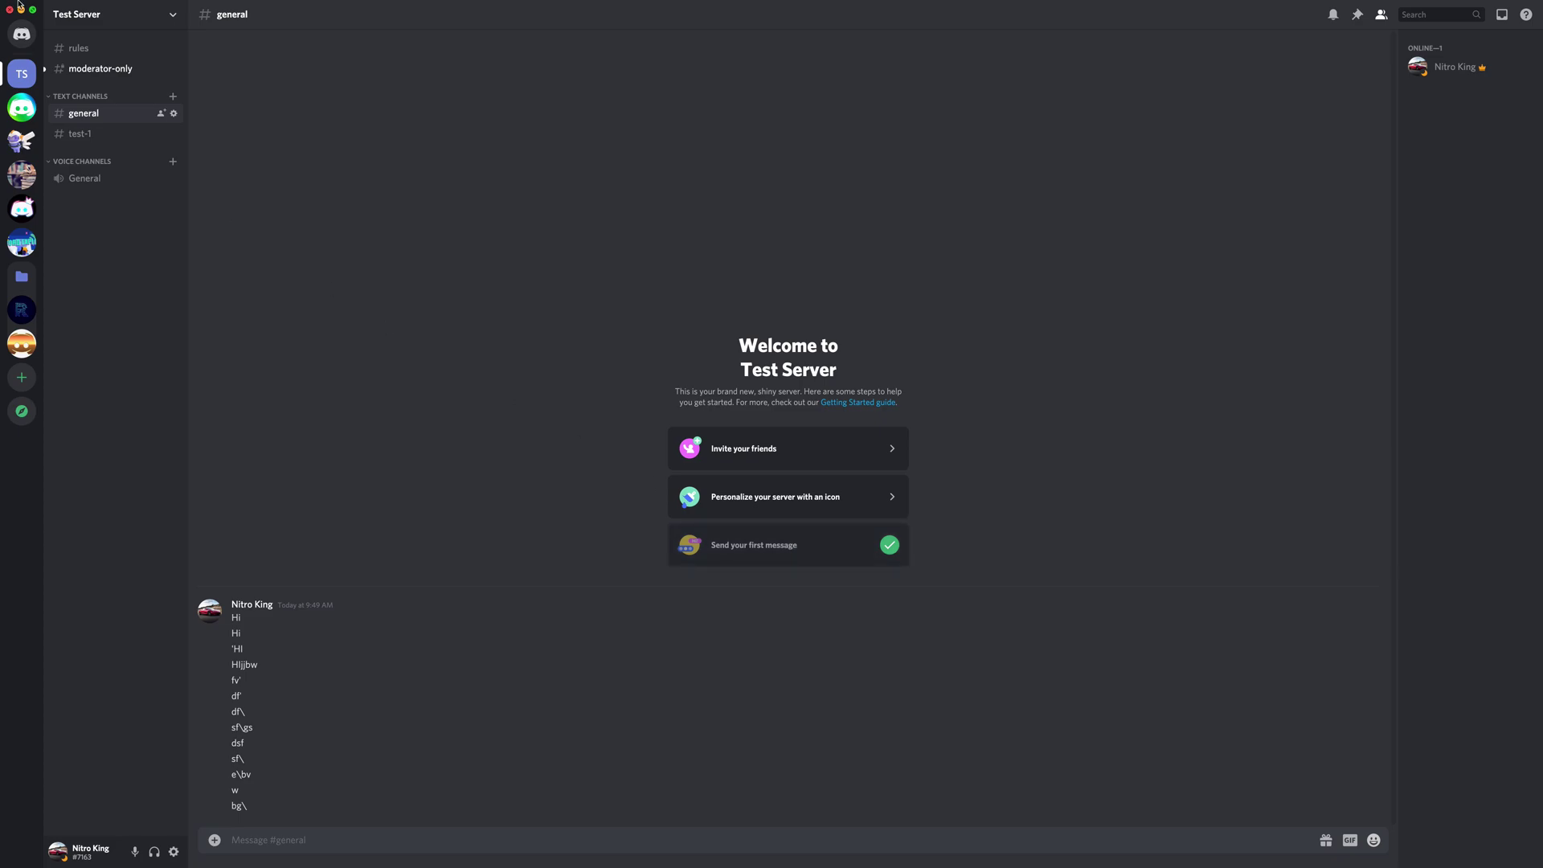
Create an announcement channel named test-1-announcements in the Text Channels category
left_click(173, 96)
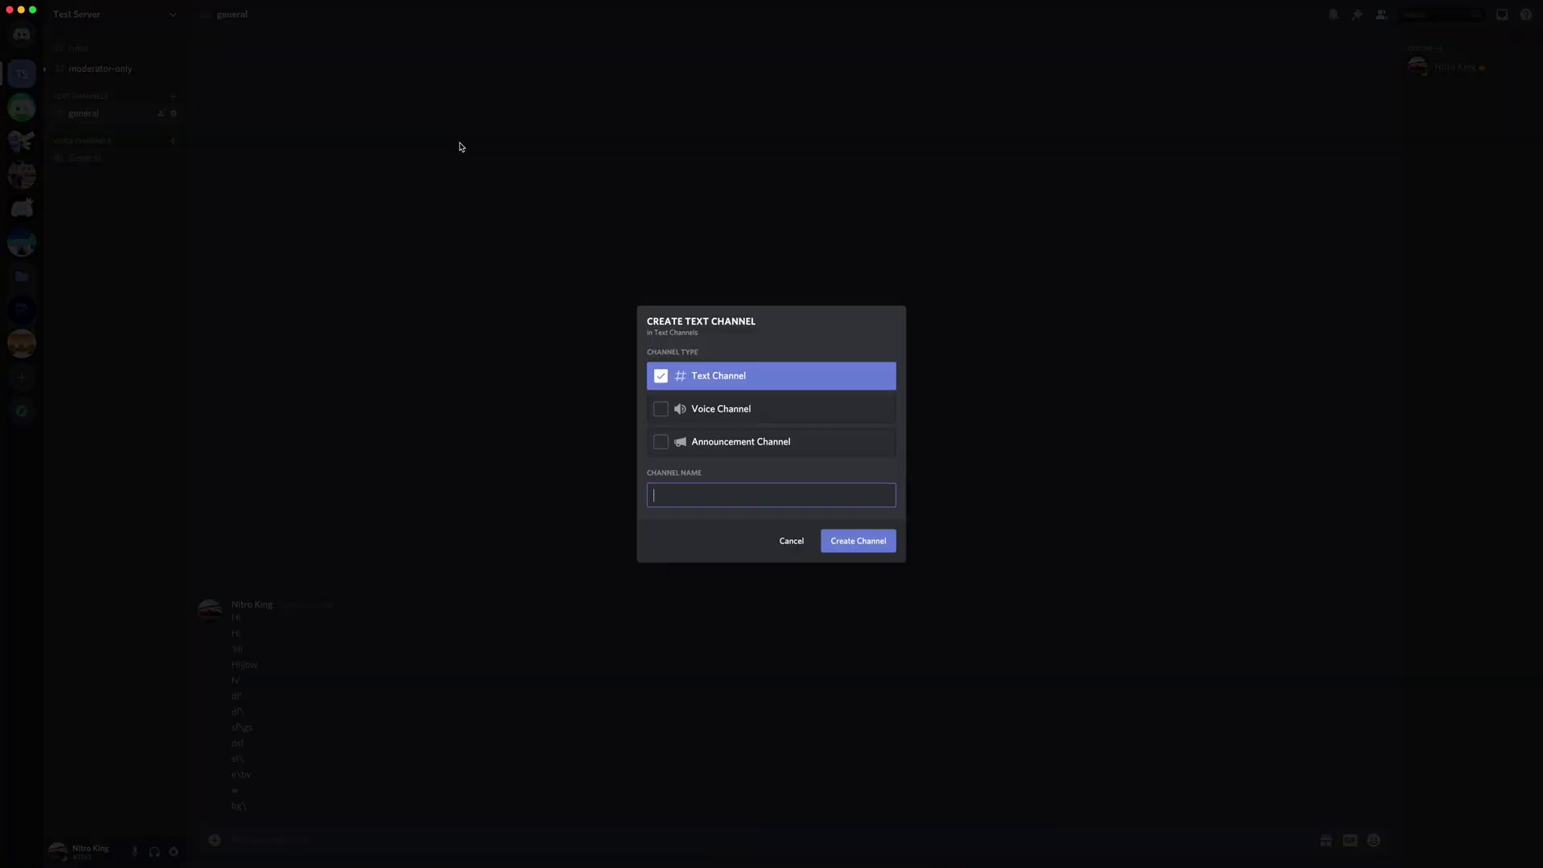
left_click(764, 440)
left_click(704, 456)
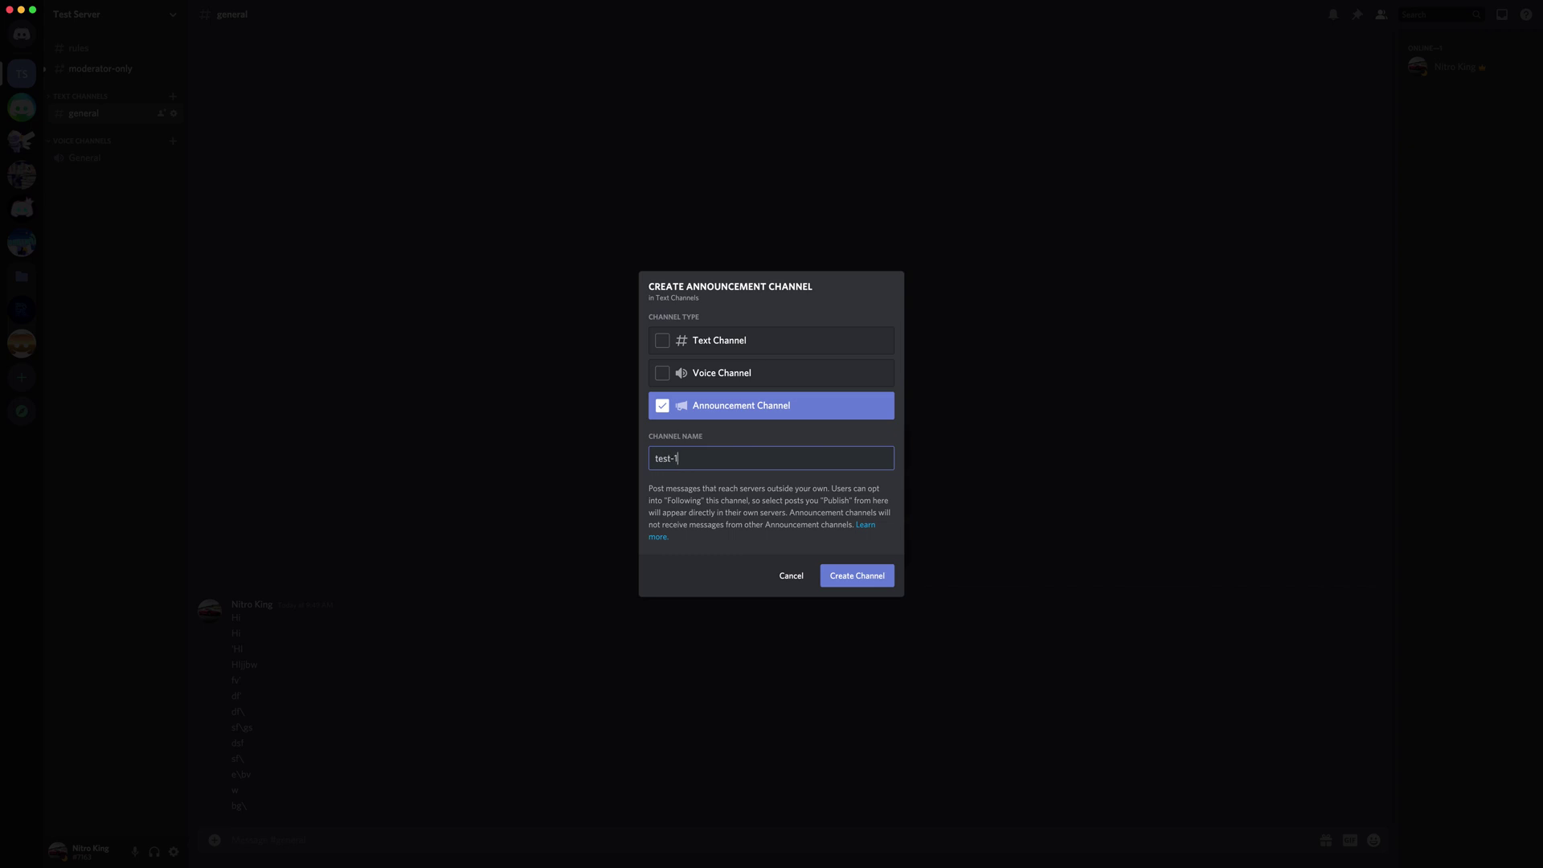
type("test-1-announcements")
key("Escape")
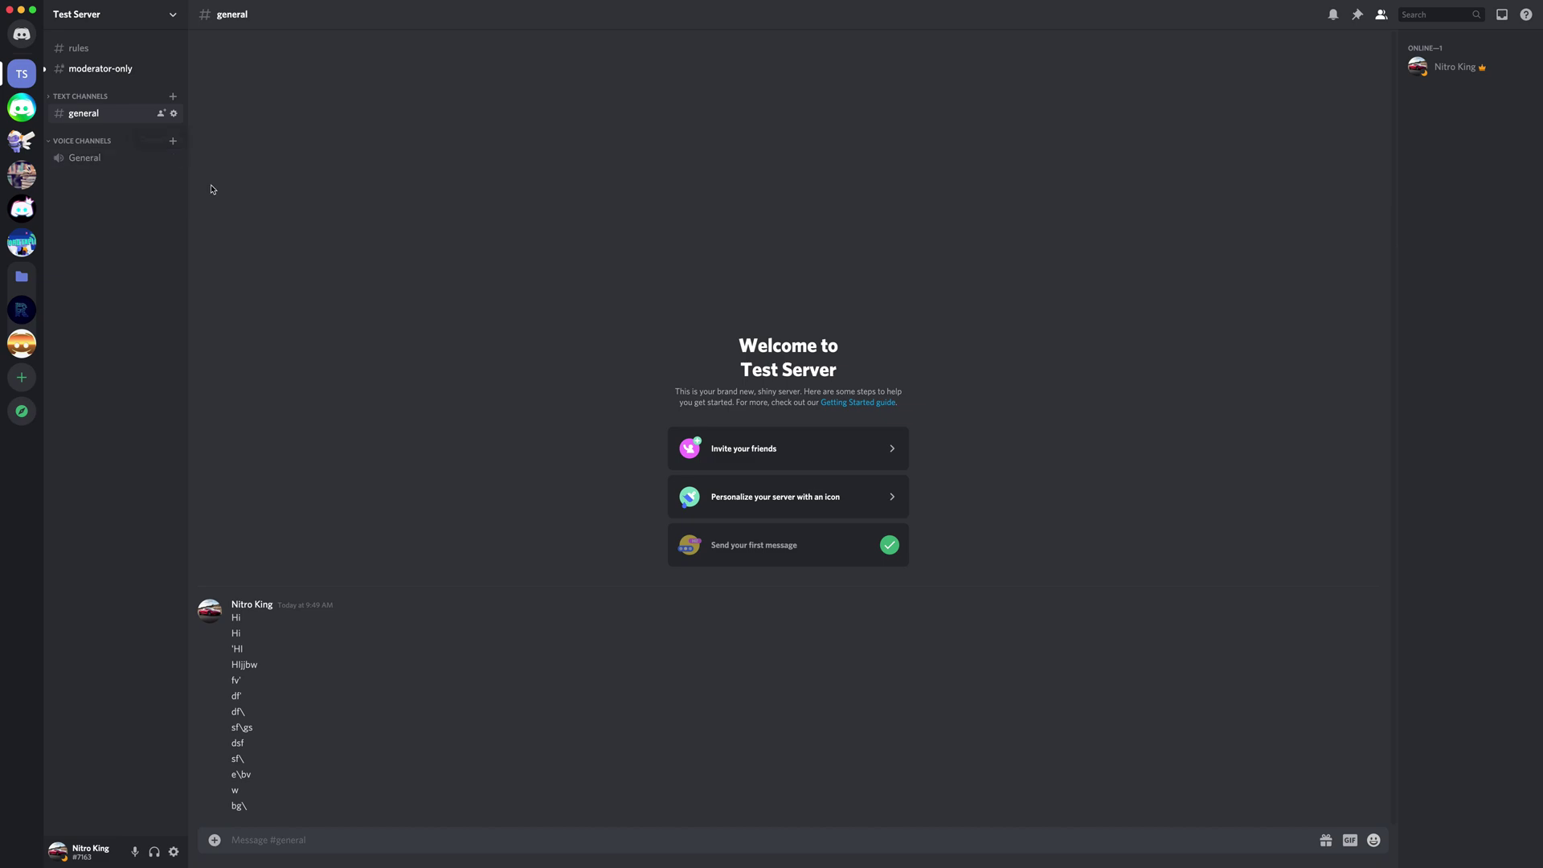
Post "This is a test message" in #test-1-announcements and publish it to all following servers
left_click(81, 95)
left_click(119, 137)
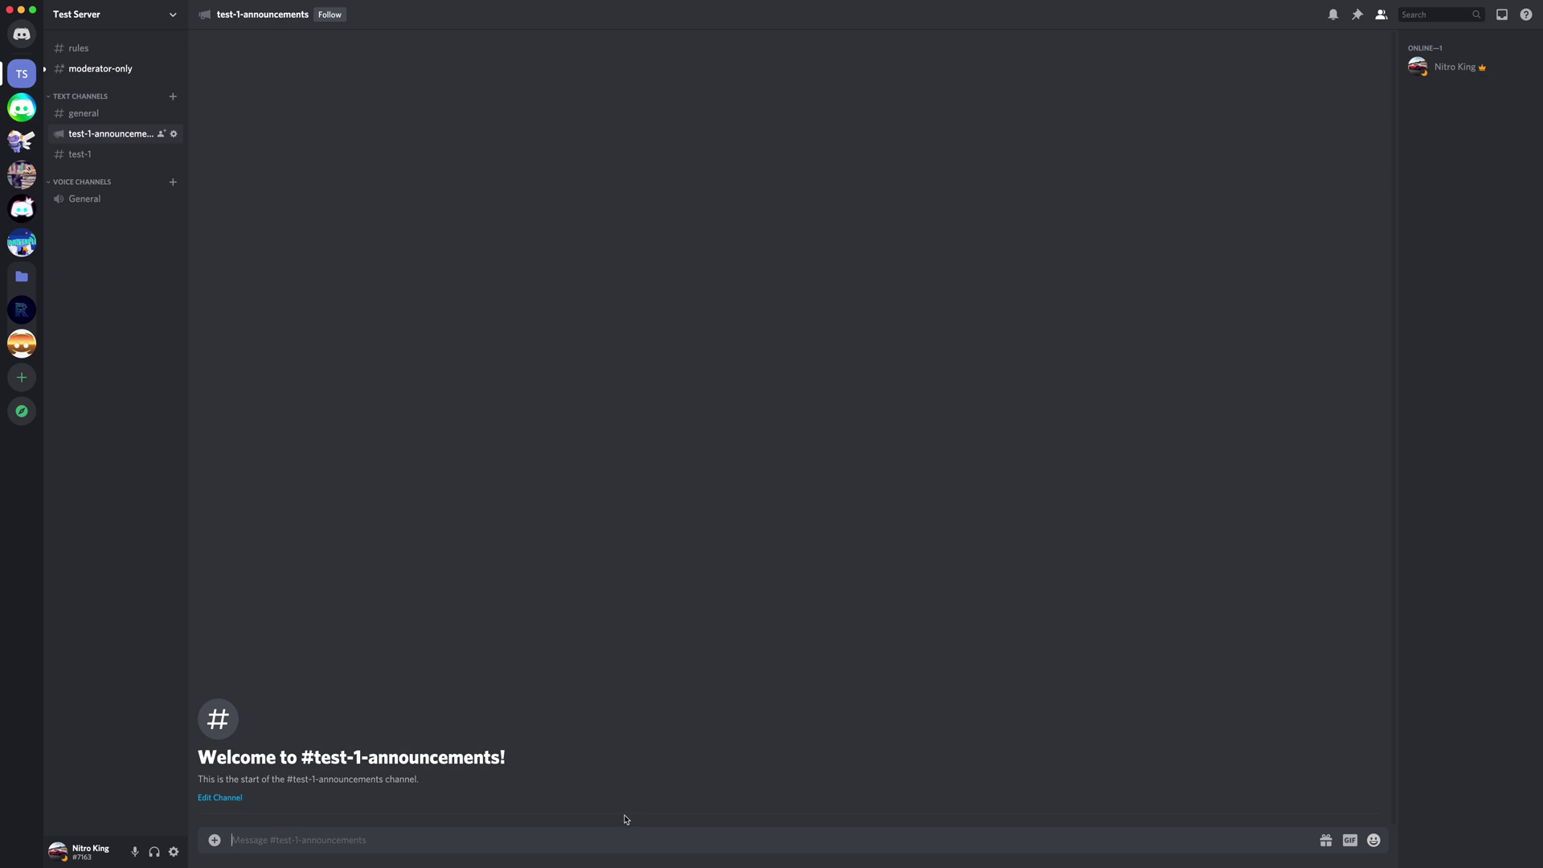
type("This is a test message")
key("Return")
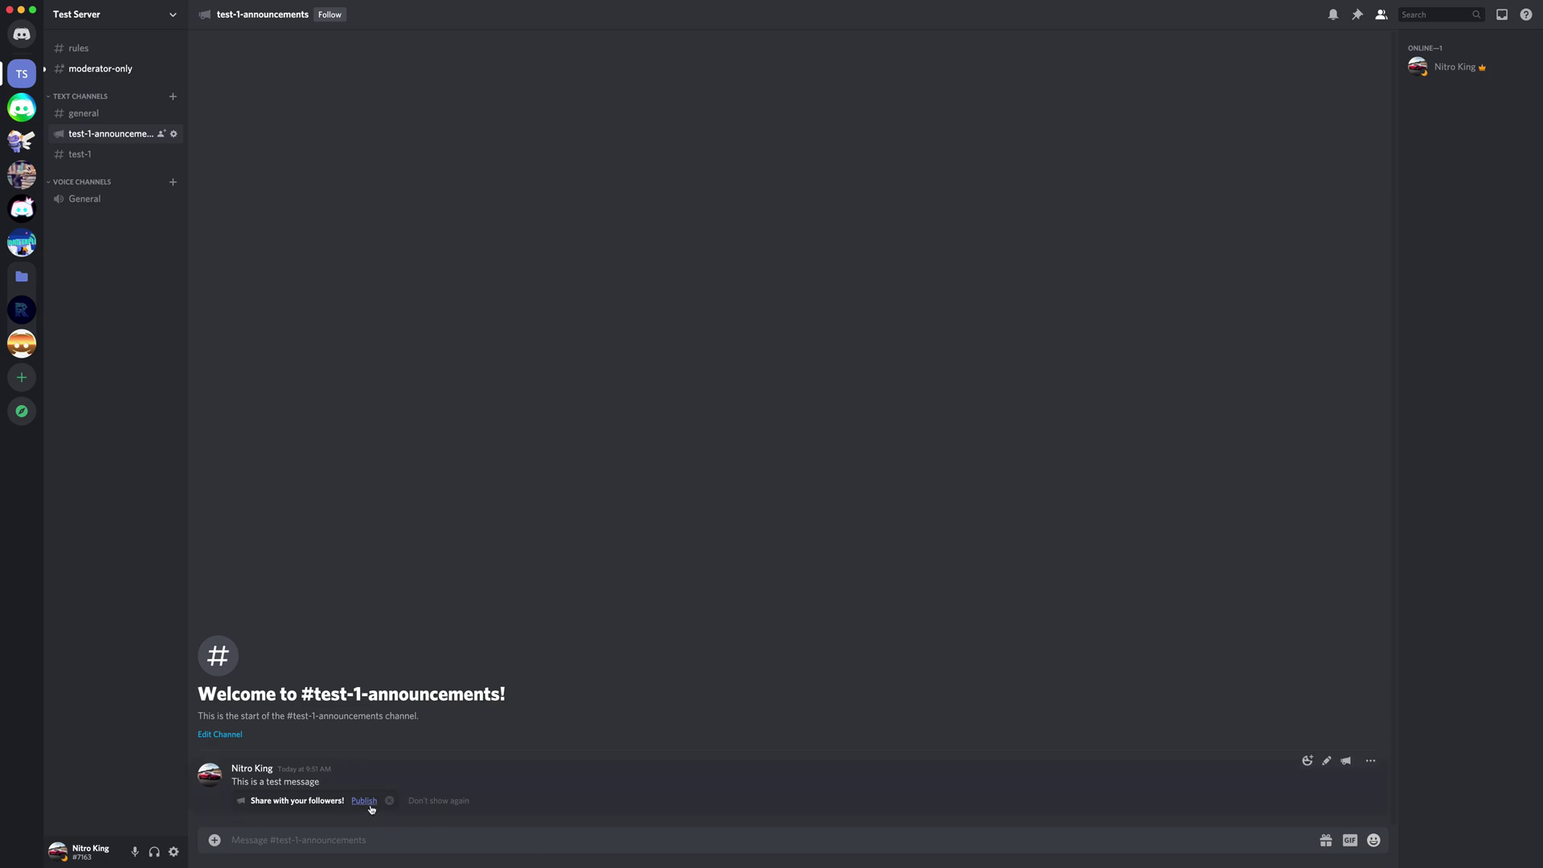
left_click(365, 801)
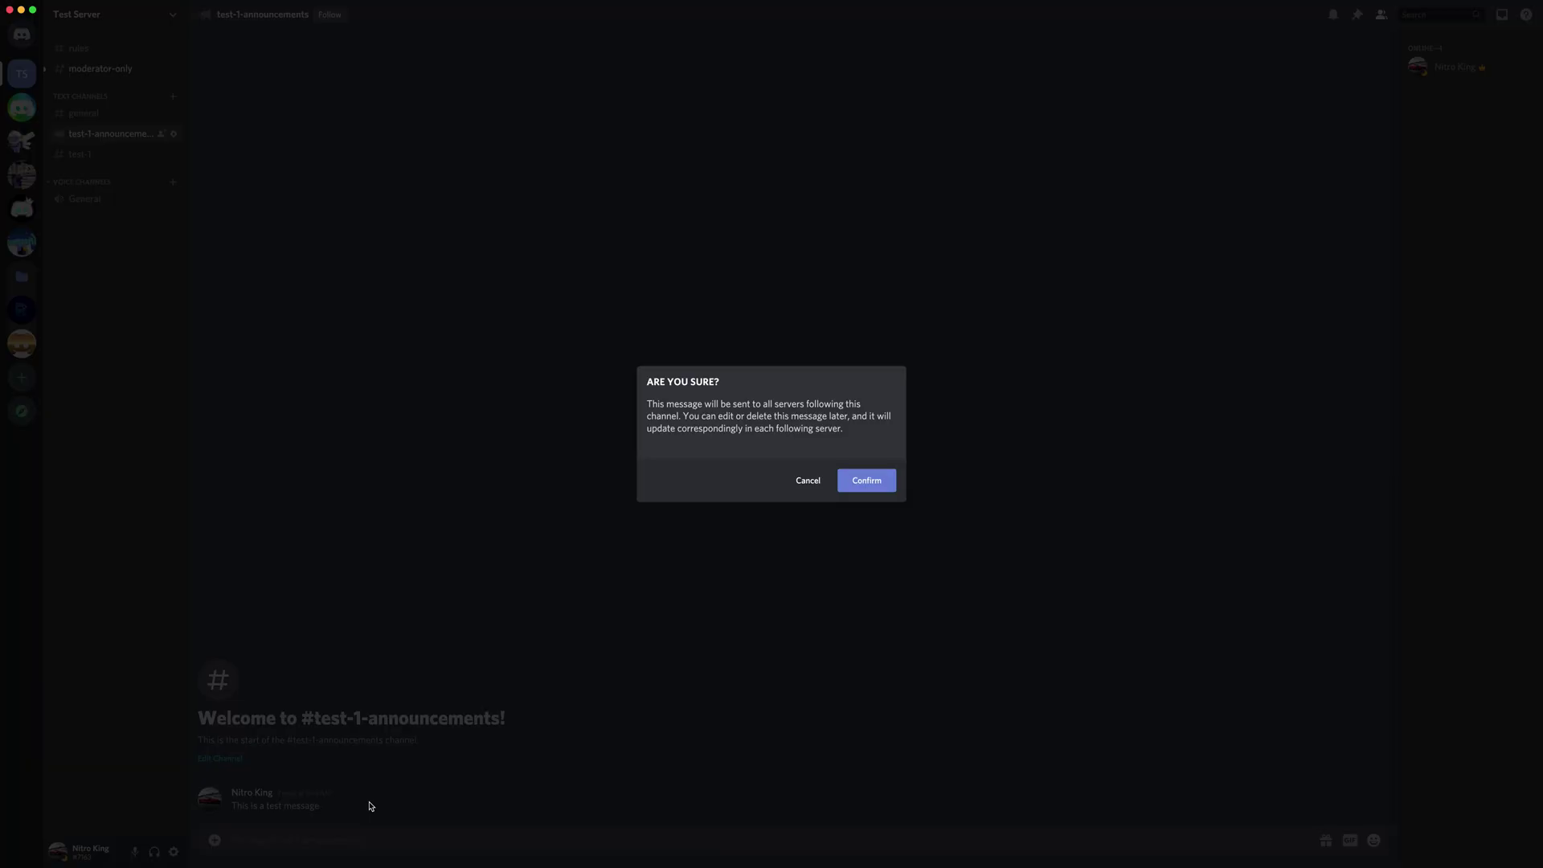
left_click(867, 479)
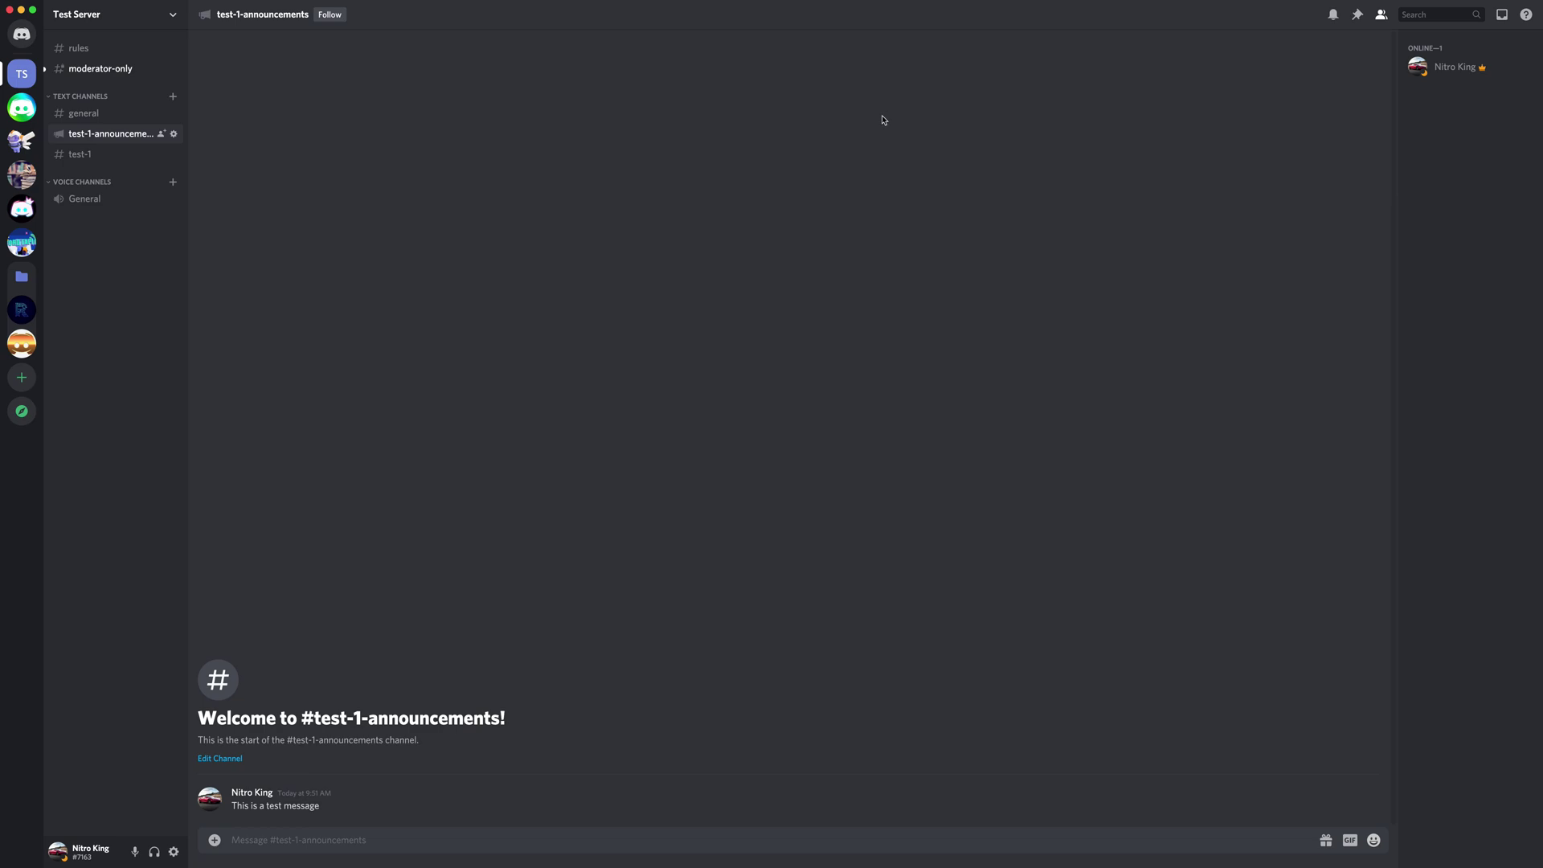
View the Discord Nitro subscription offers in the user settings, then return to the server
left_click(174, 851)
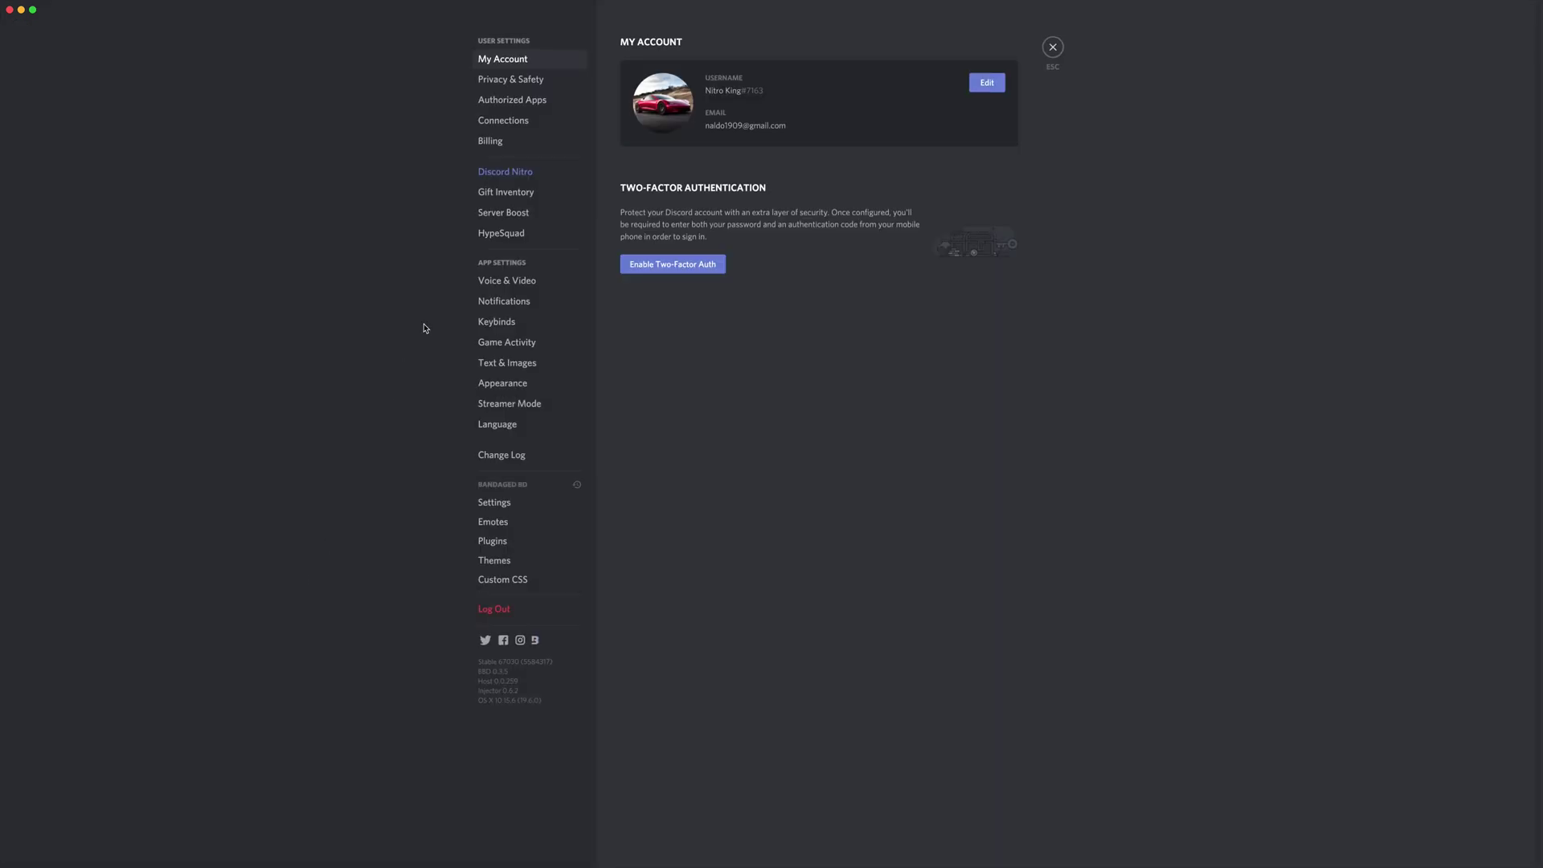
left_click(518, 171)
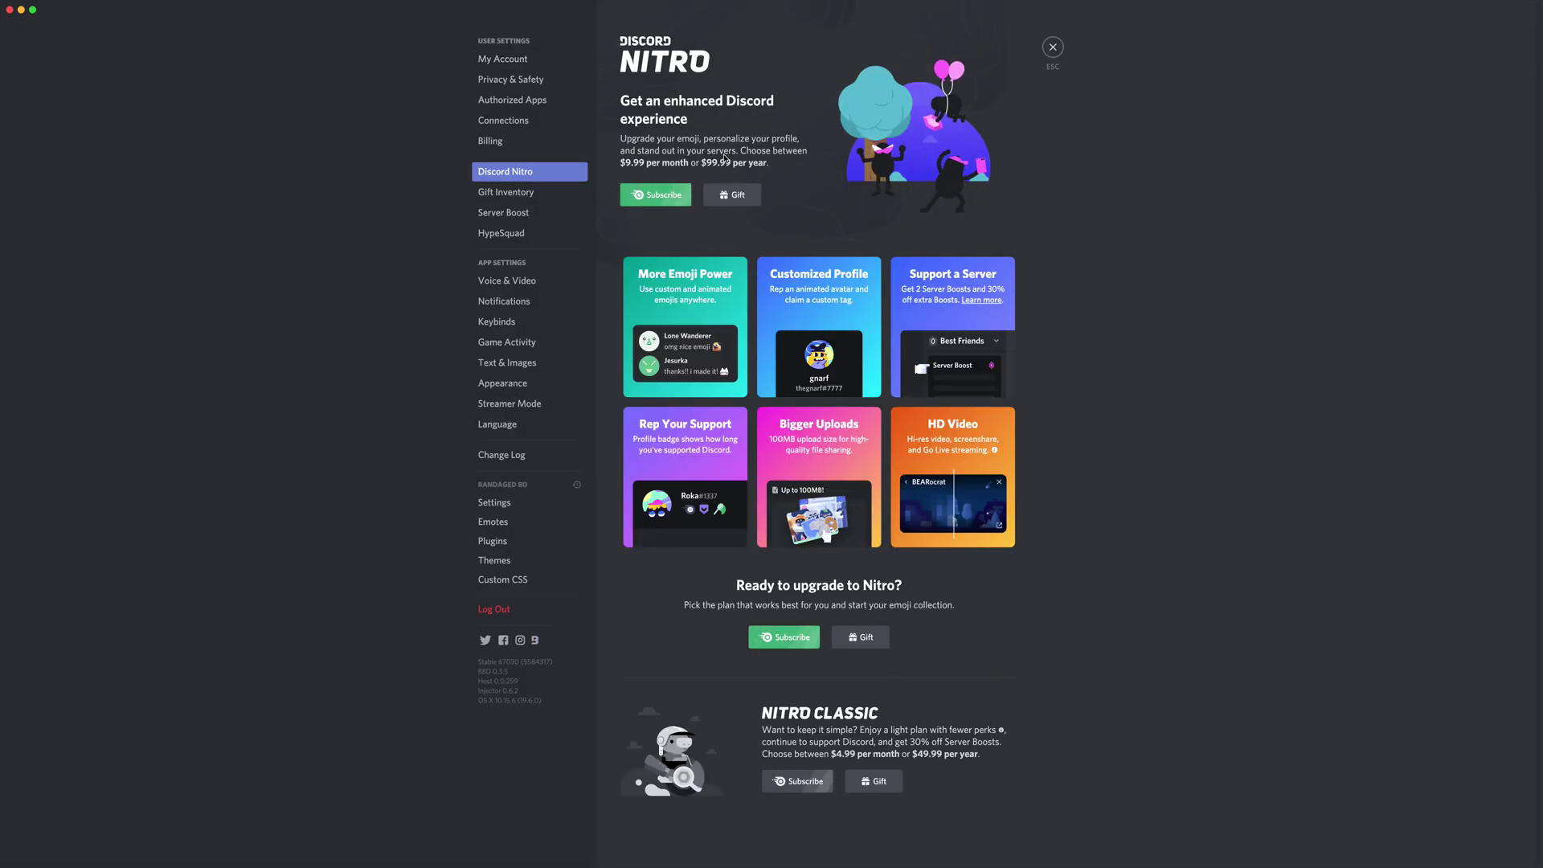
left_click(1052, 48)
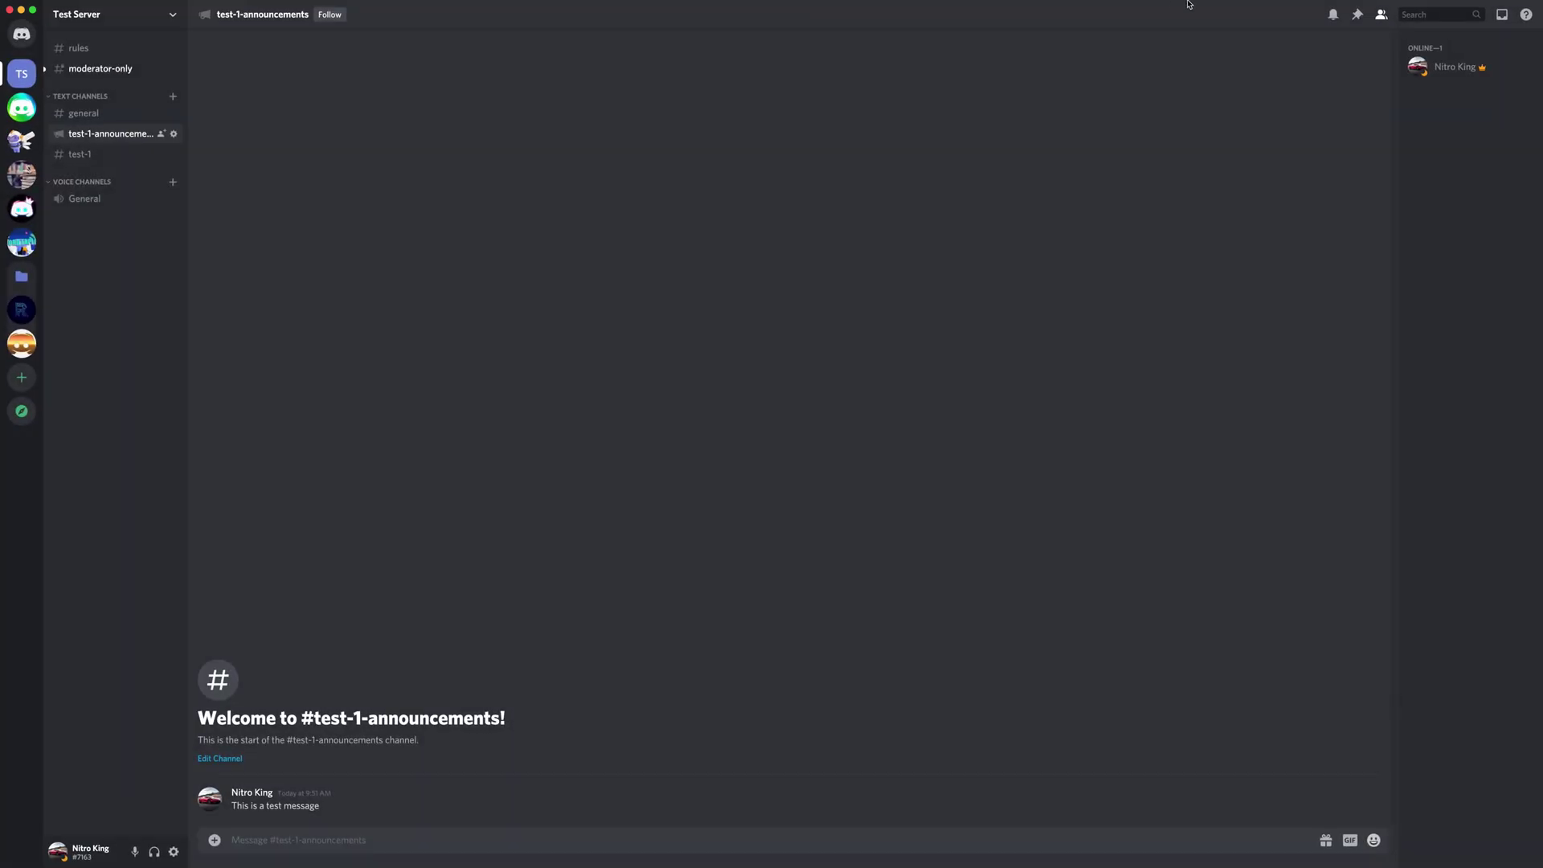